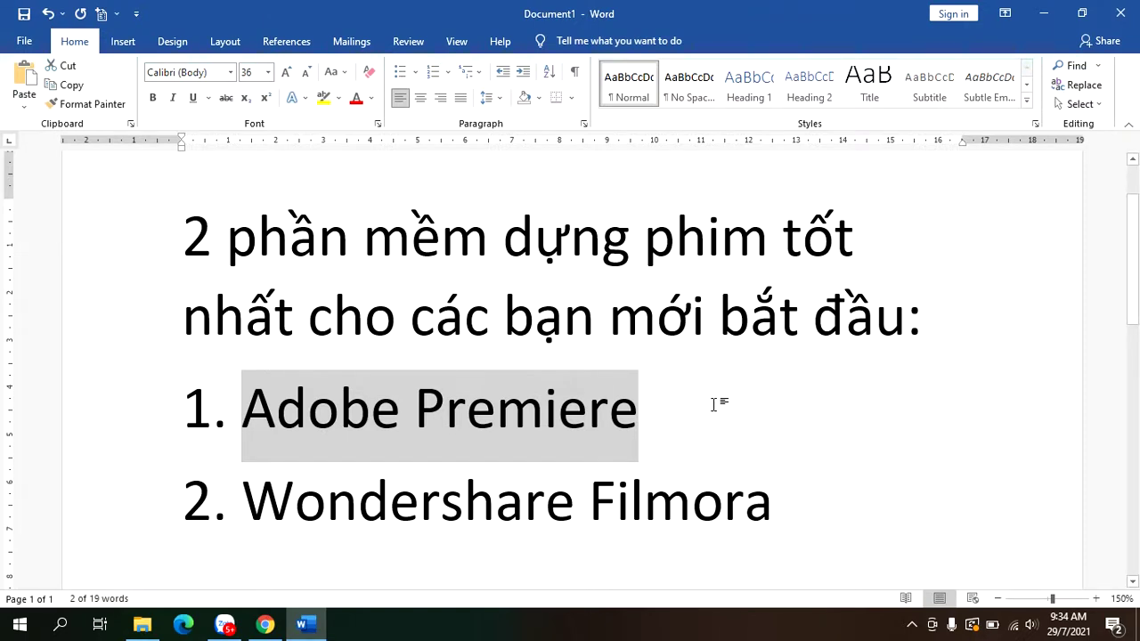
left_click_drag(253, 509, 739, 513)
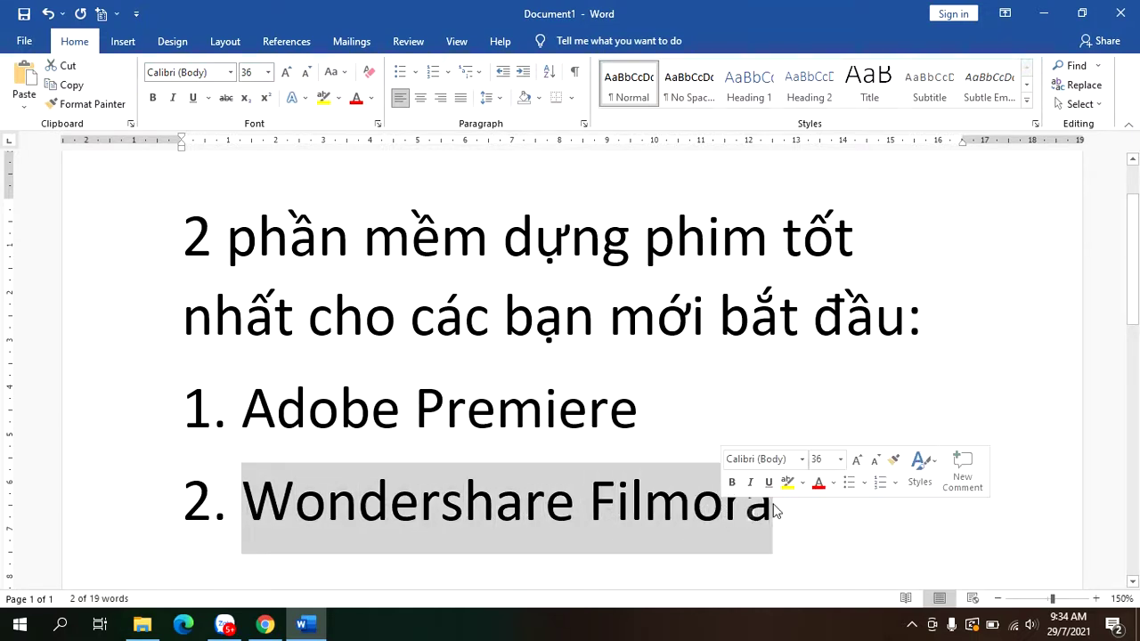
left_click(785, 517)
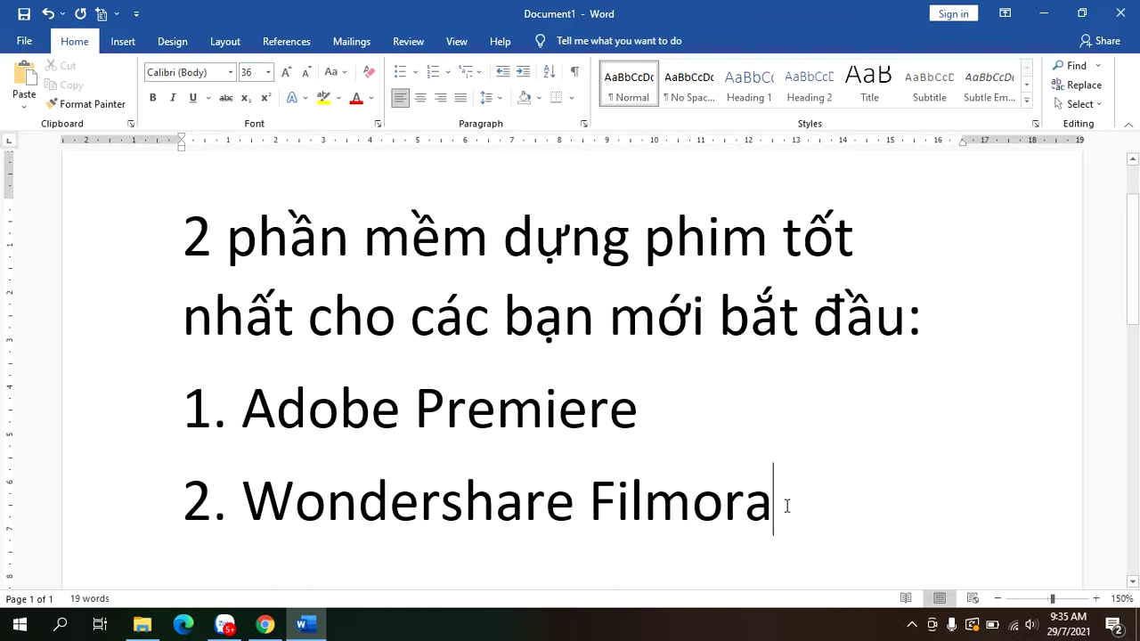
left_click_drag(775, 509, 196, 493)
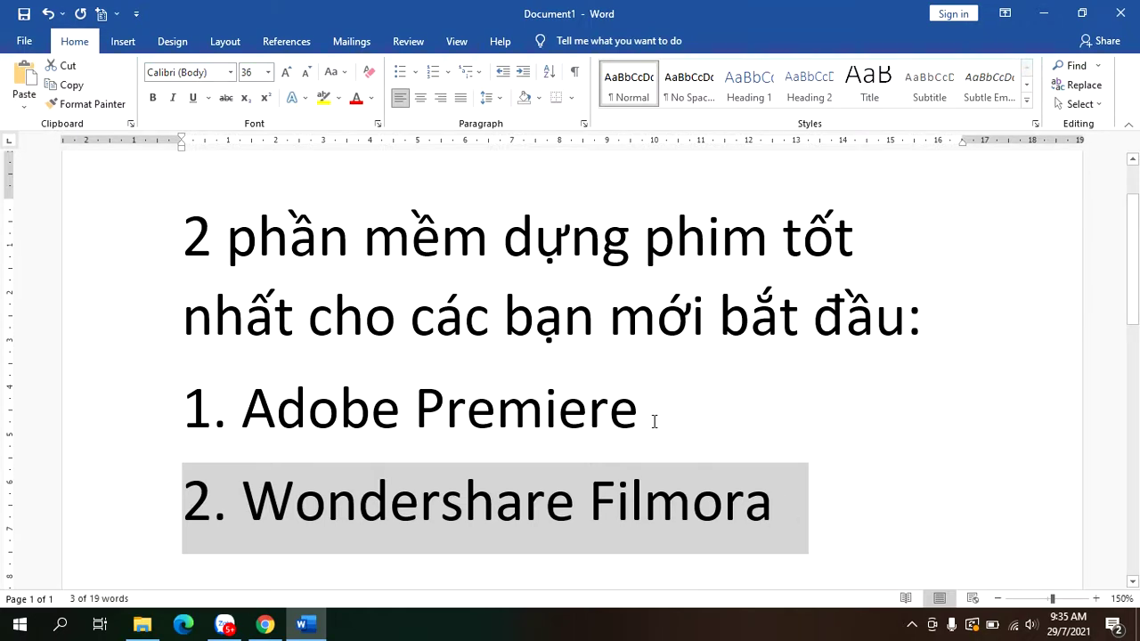
- Minimize the open document and the VIDEO folder window, and launch Adobe Premiere Pro from the desktop
left_click(1043, 14)
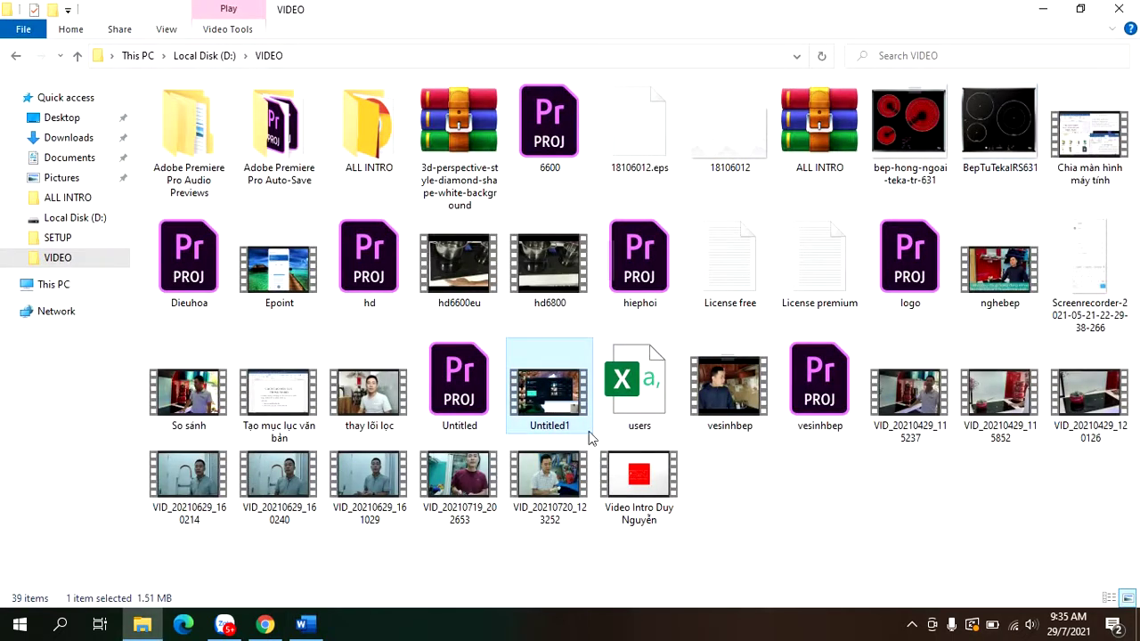
left_click(1042, 10)
left_click(541, 211)
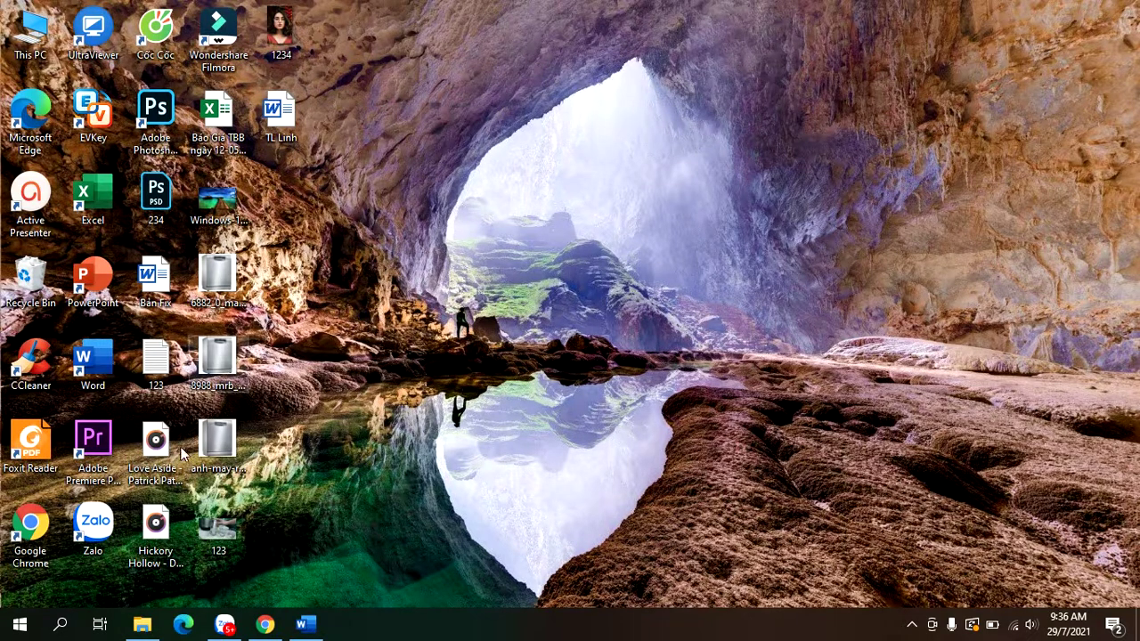
double_click(94, 450)
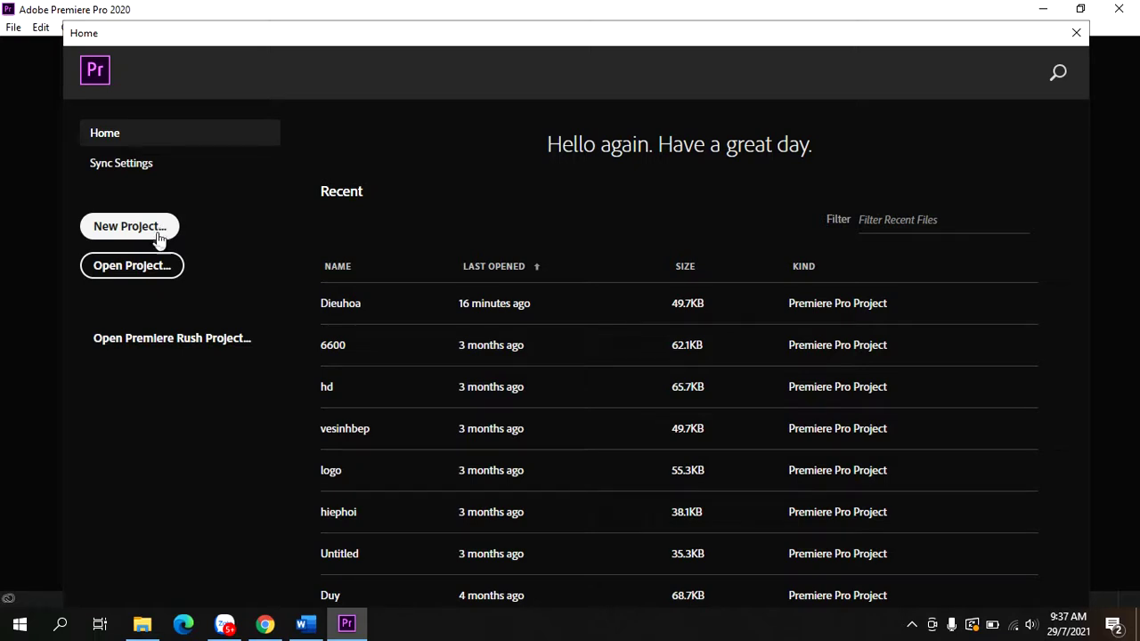
- Start a new project and name it DieuHoaKemMat
left_click(134, 229)
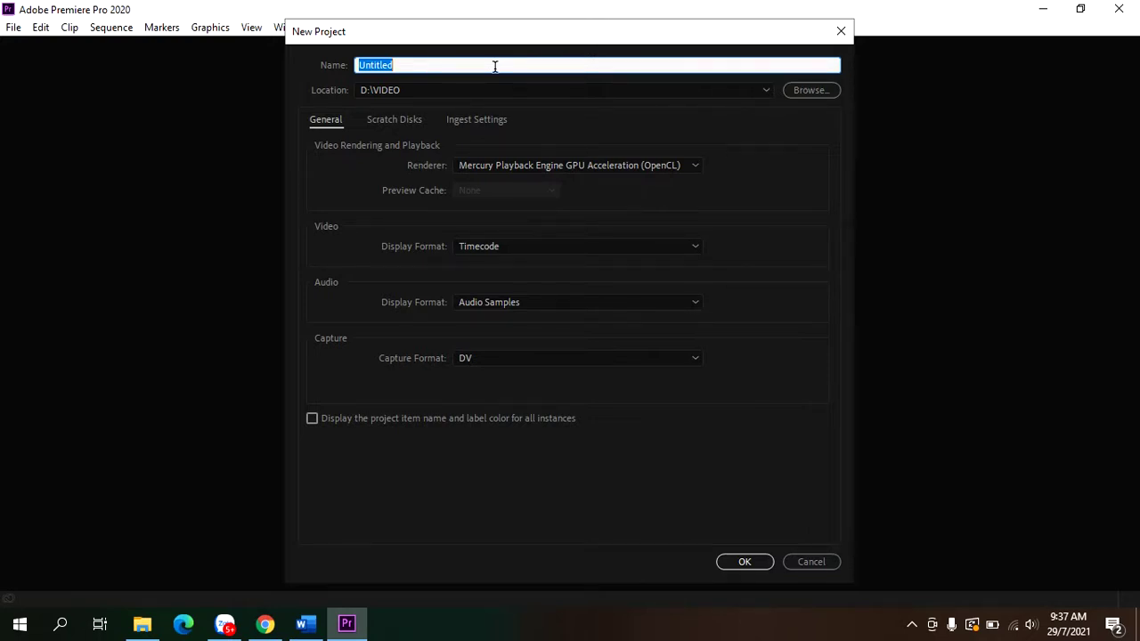
type("Dieu")
key("BackSpace")
key("BackSpace")
key("BackSpace")
type("ieuHoaKemMat")
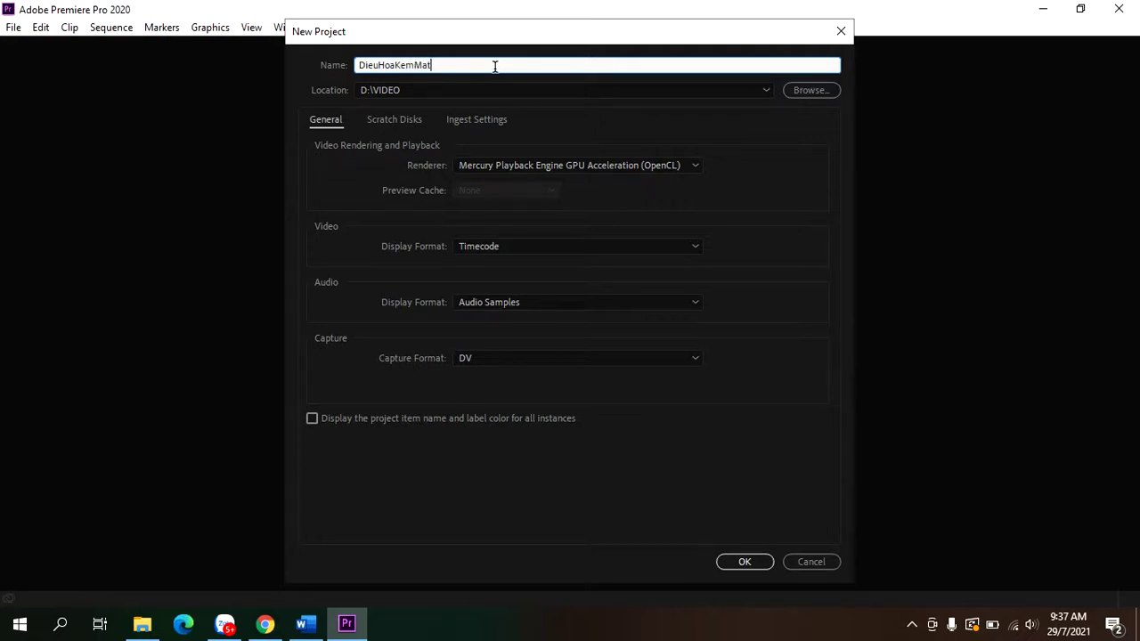
- Keep D:\VIDEO as the project location, check that folder's contents, and create the project
left_click(411, 90)
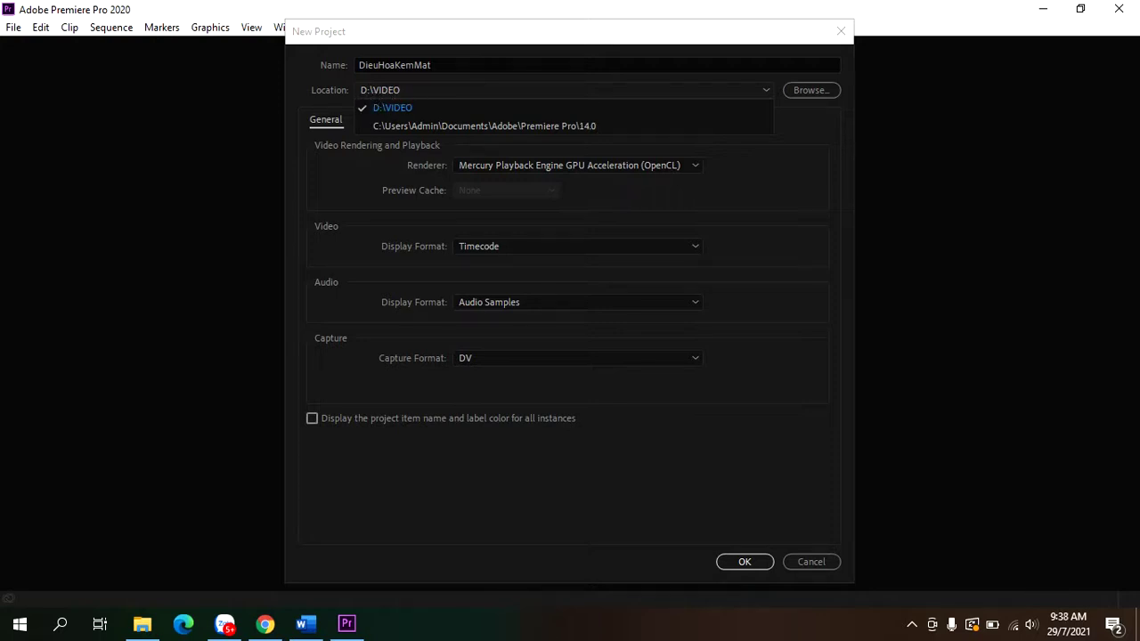
left_click(142, 623)
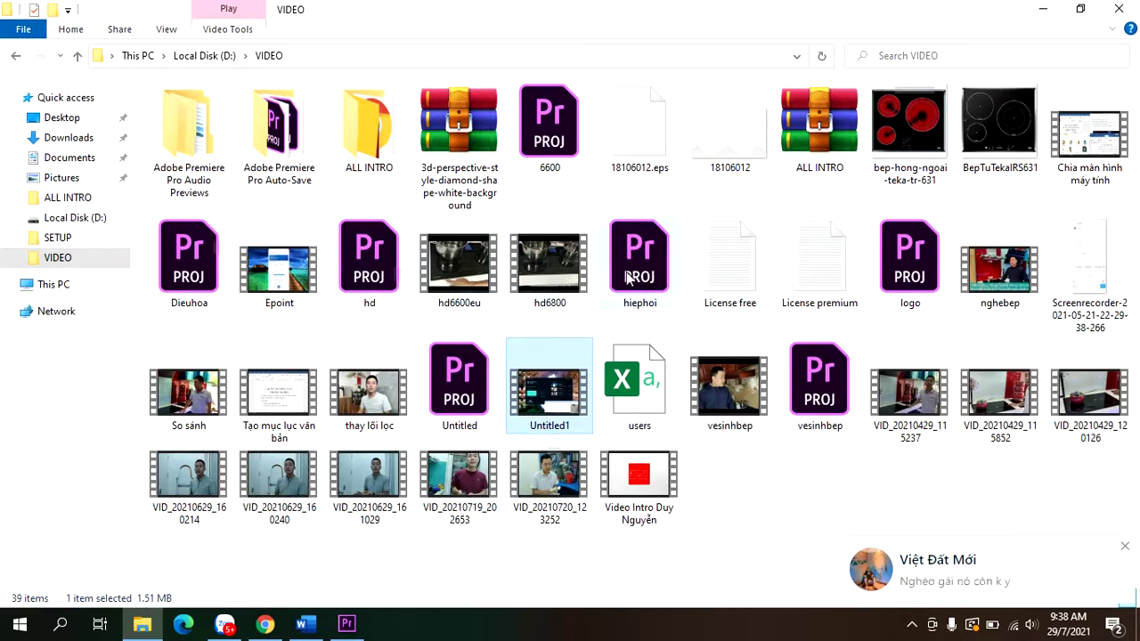
left_click(1043, 8)
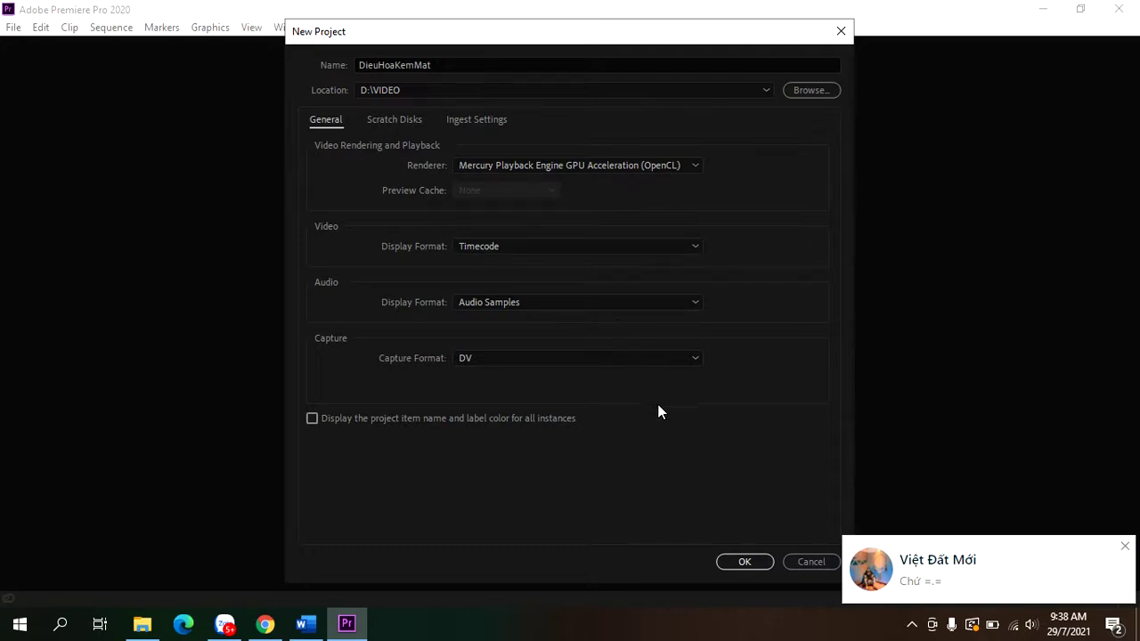
left_click(743, 562)
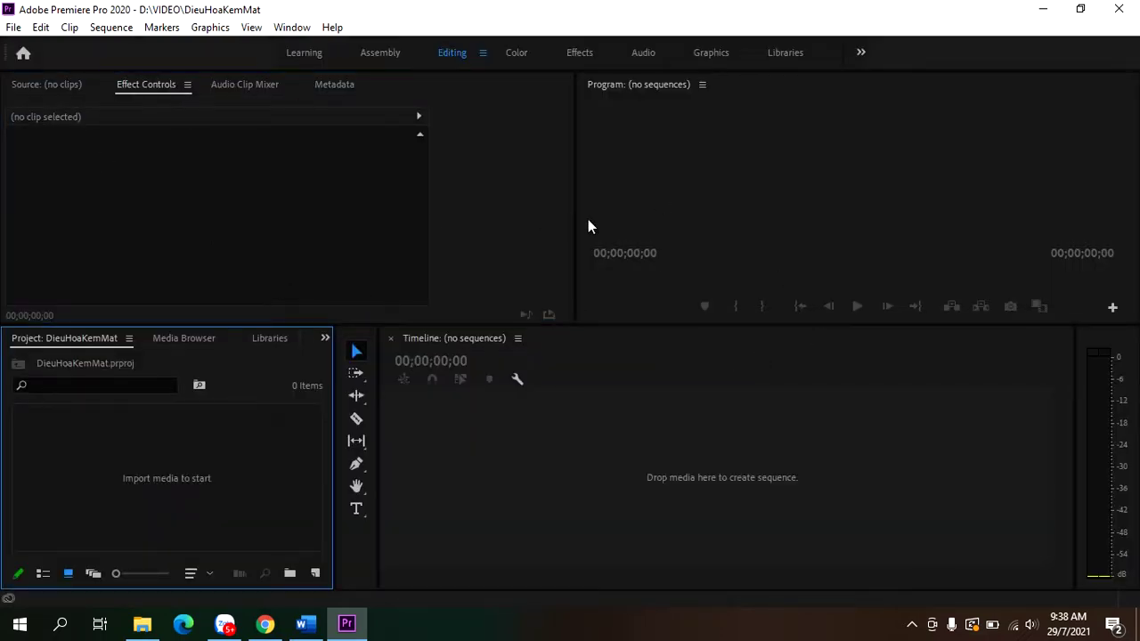
- Open the DieuHoaKemMat project file from the VIDEO folder and save the project
left_click(142, 623)
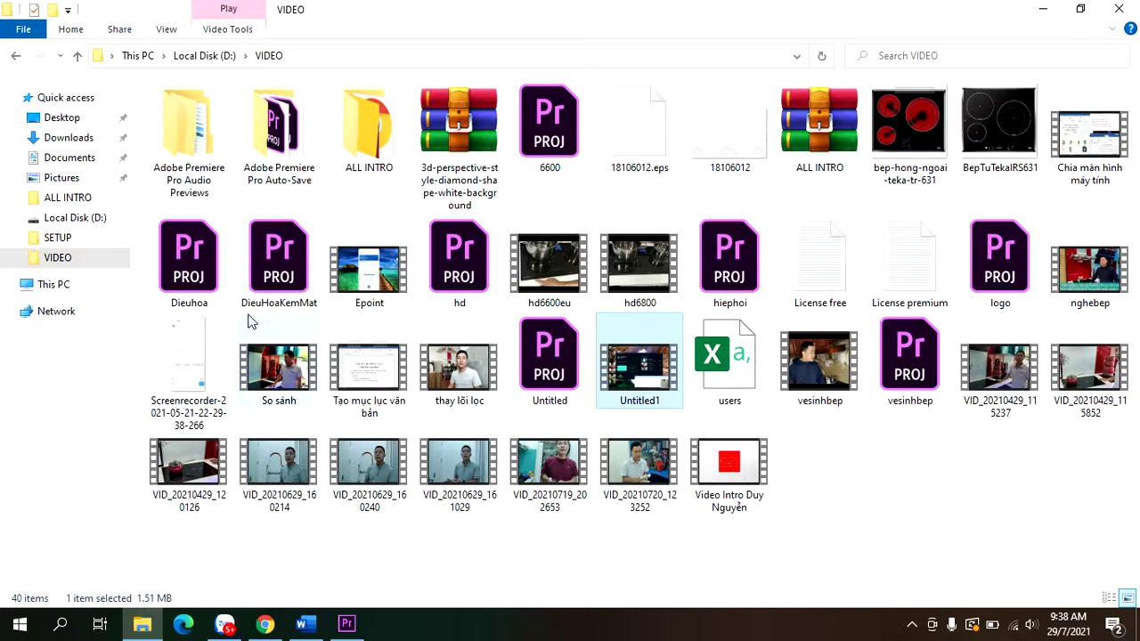
double_click(287, 312)
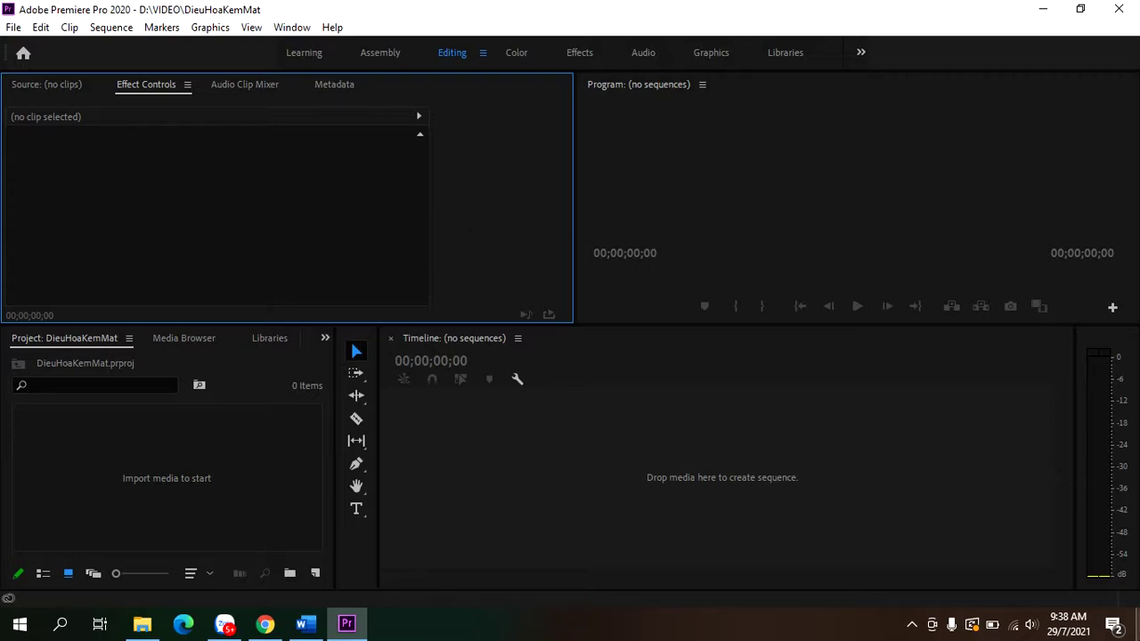
left_click(13, 28)
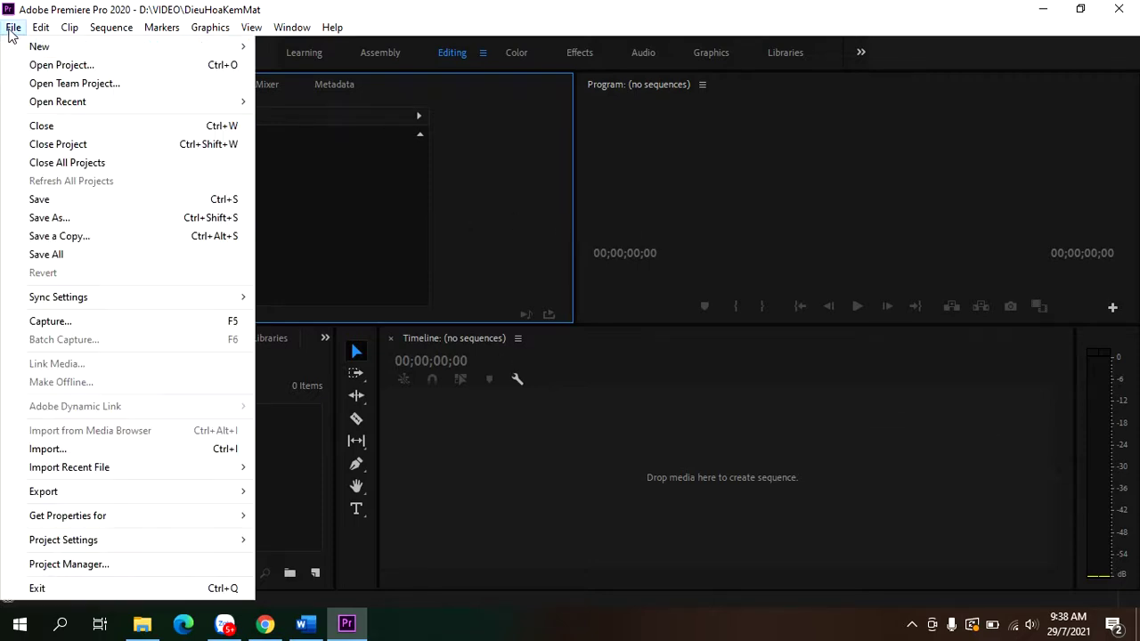
left_click(66, 209)
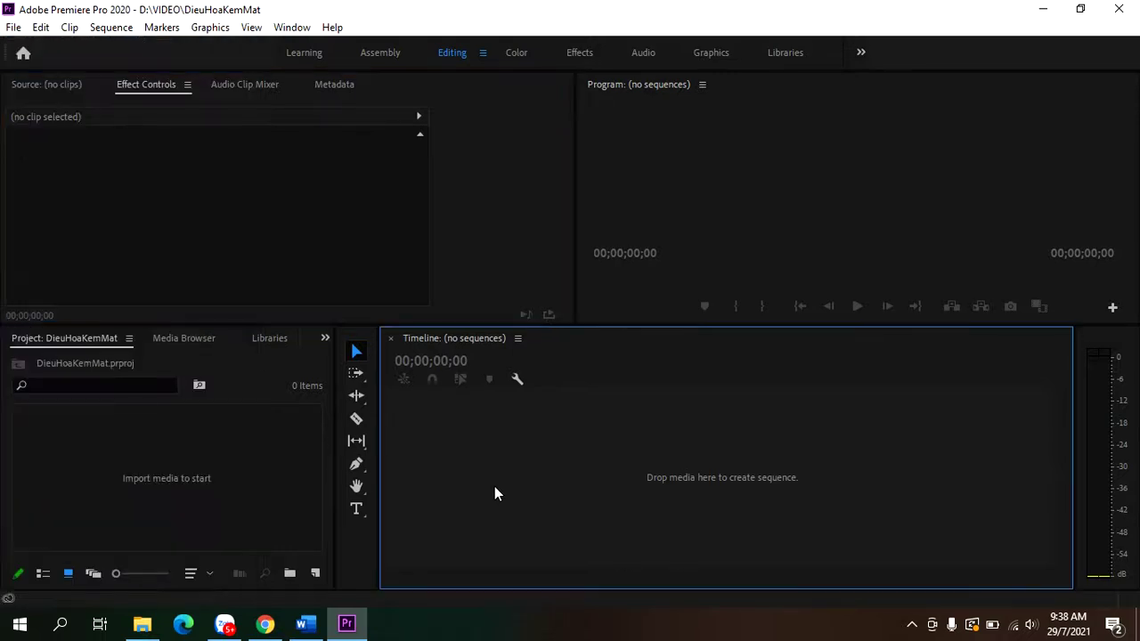
left_click(14, 28)
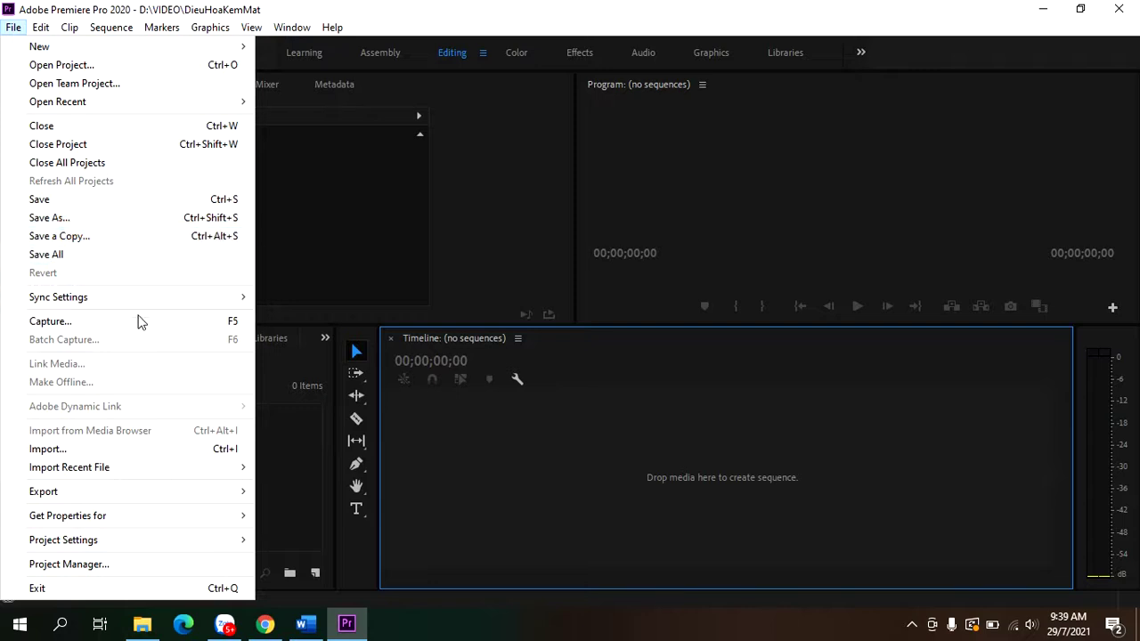
mouse_move(123, 496)
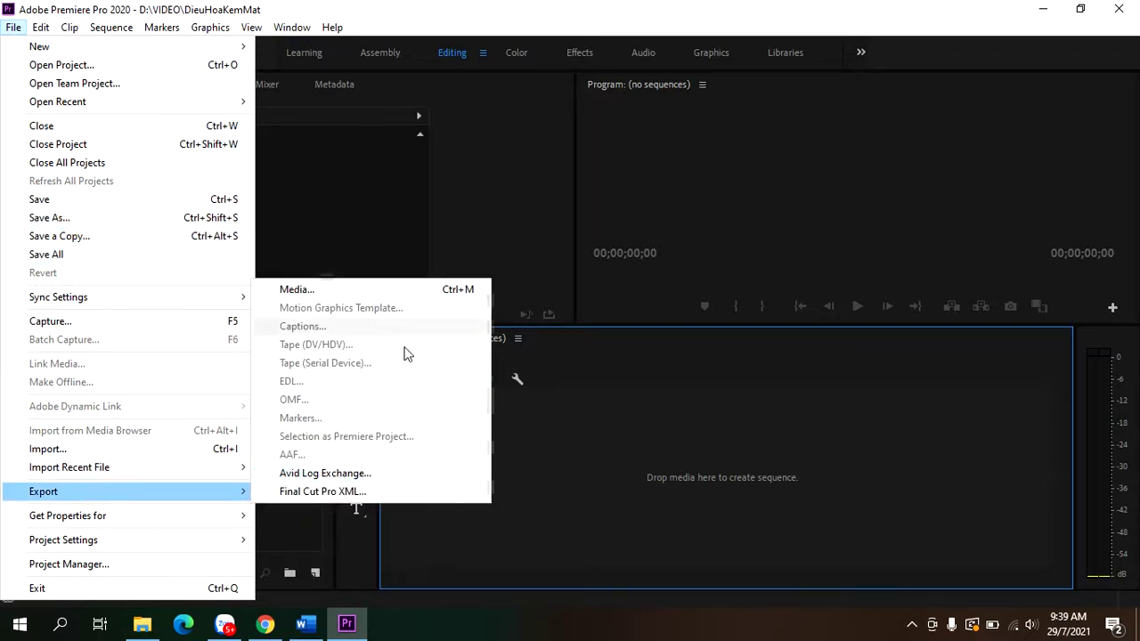
left_click(463, 543)
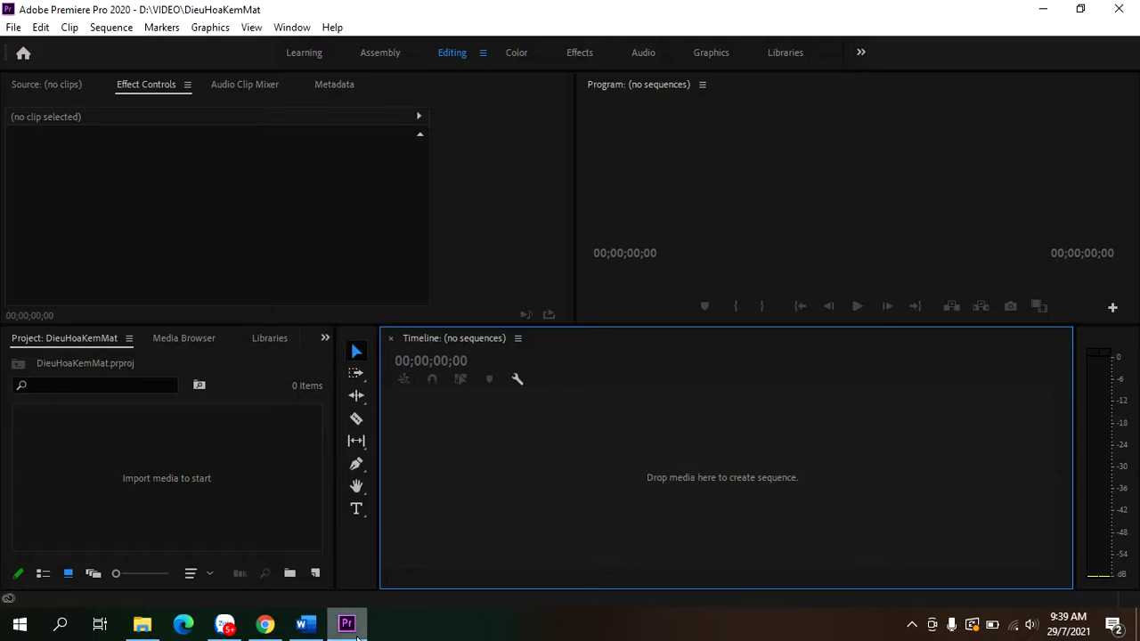
left_click(142, 624)
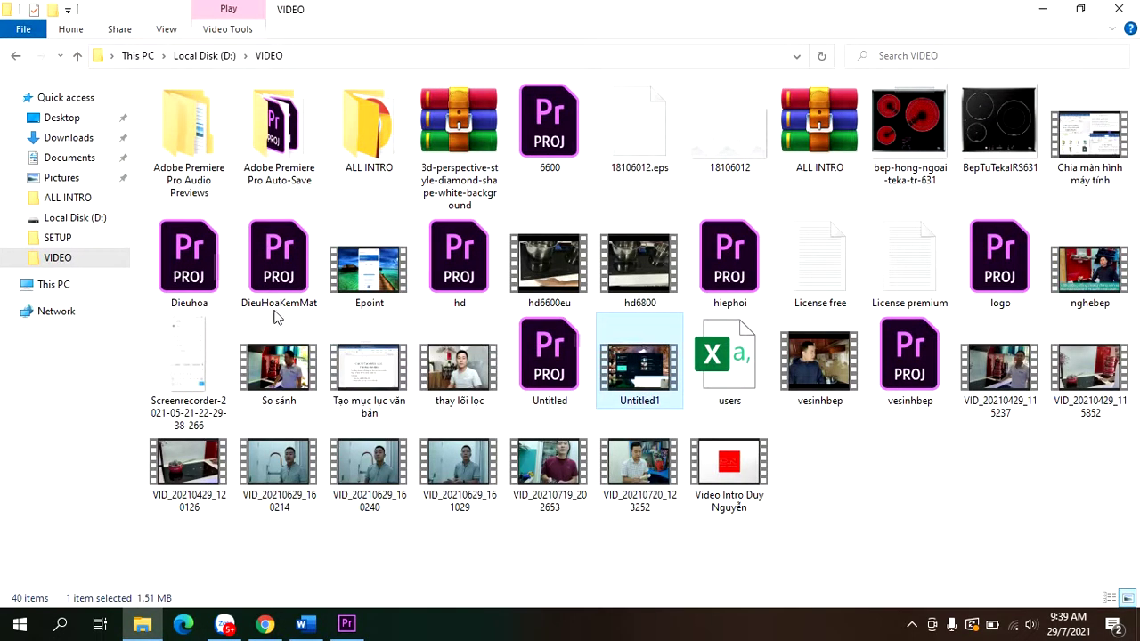
left_click(1041, 12)
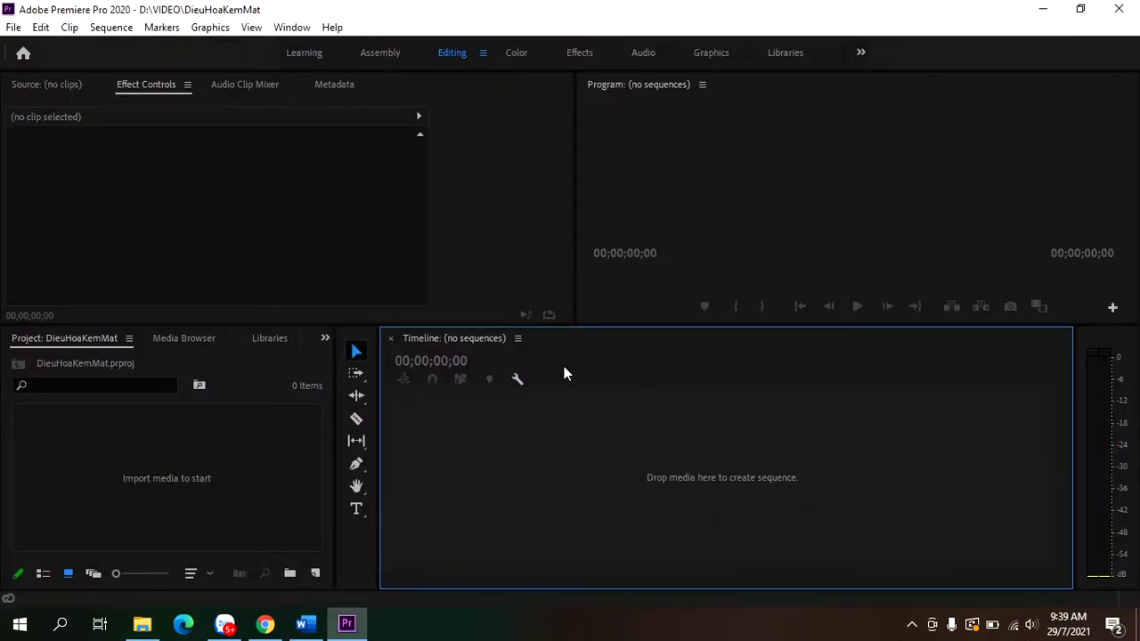
- Start creating a new sequence in the DieuHoaKemMat project
left_click(13, 27)
mouse_move(35, 45)
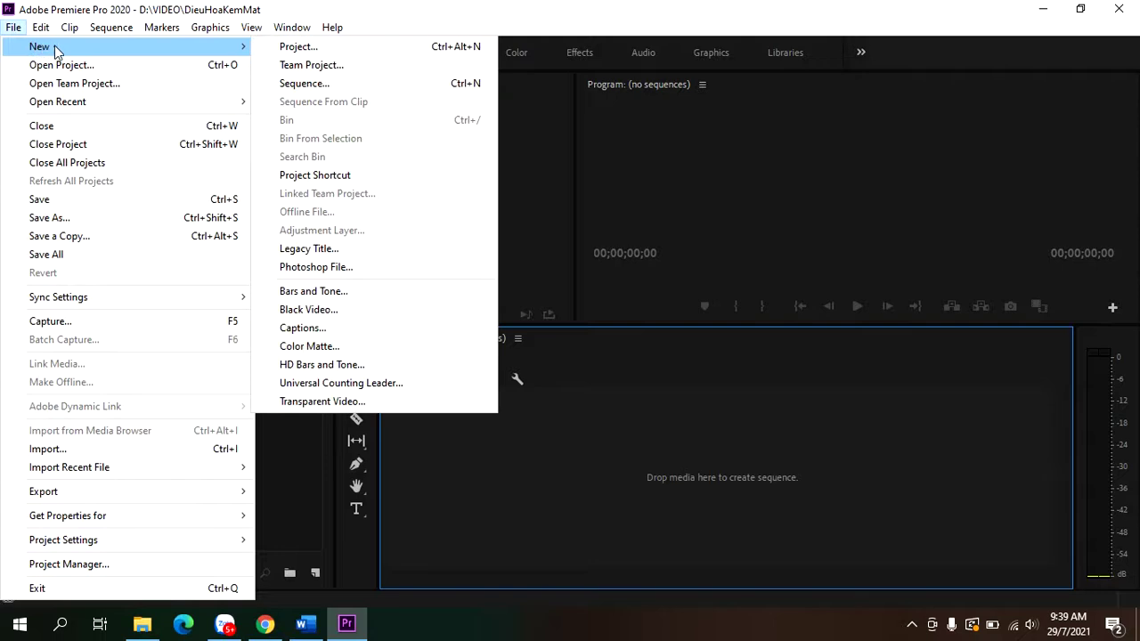
left_click(305, 83)
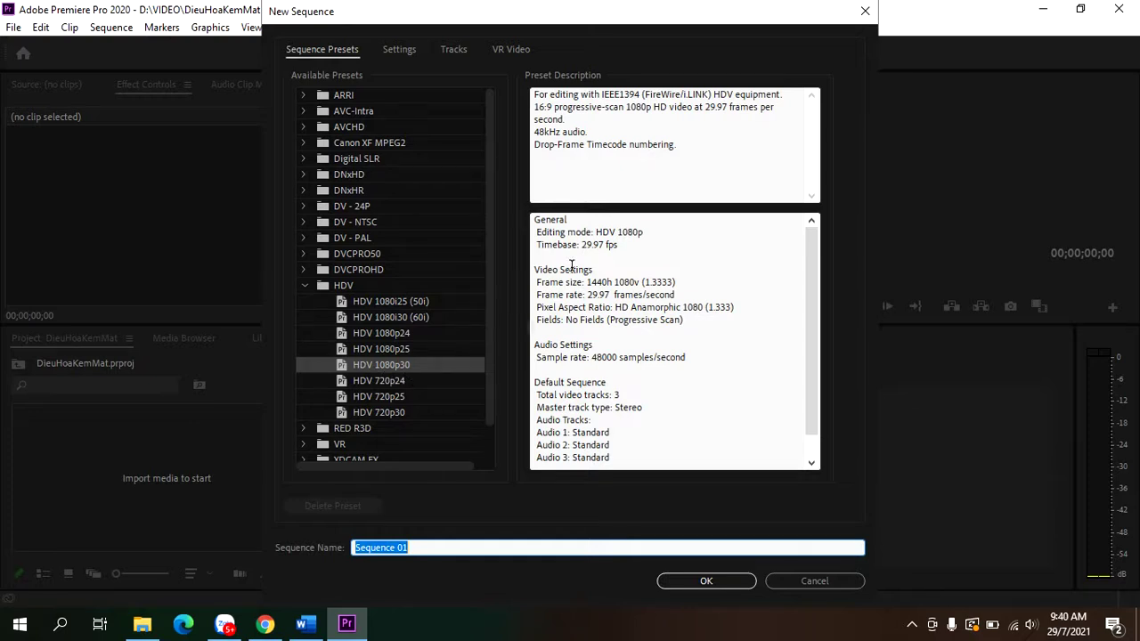
- Review the aspect ratio, frame rate and audio rate in the HDV 1080p30 preset description
left_click_drag(537, 106, 590, 108)
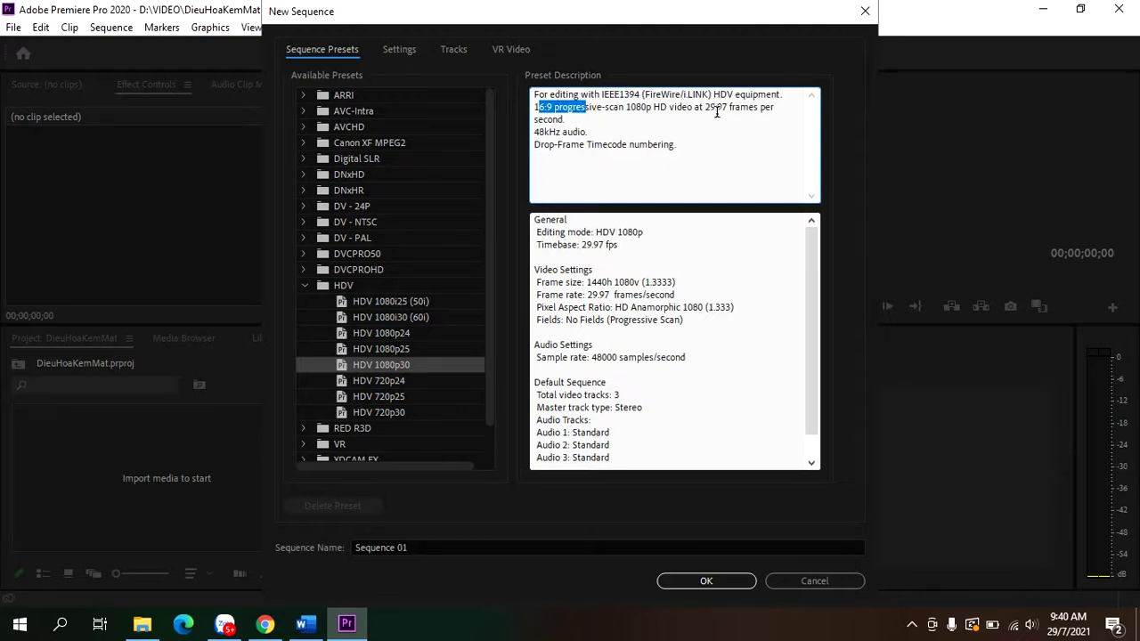
left_click_drag(708, 107, 728, 107)
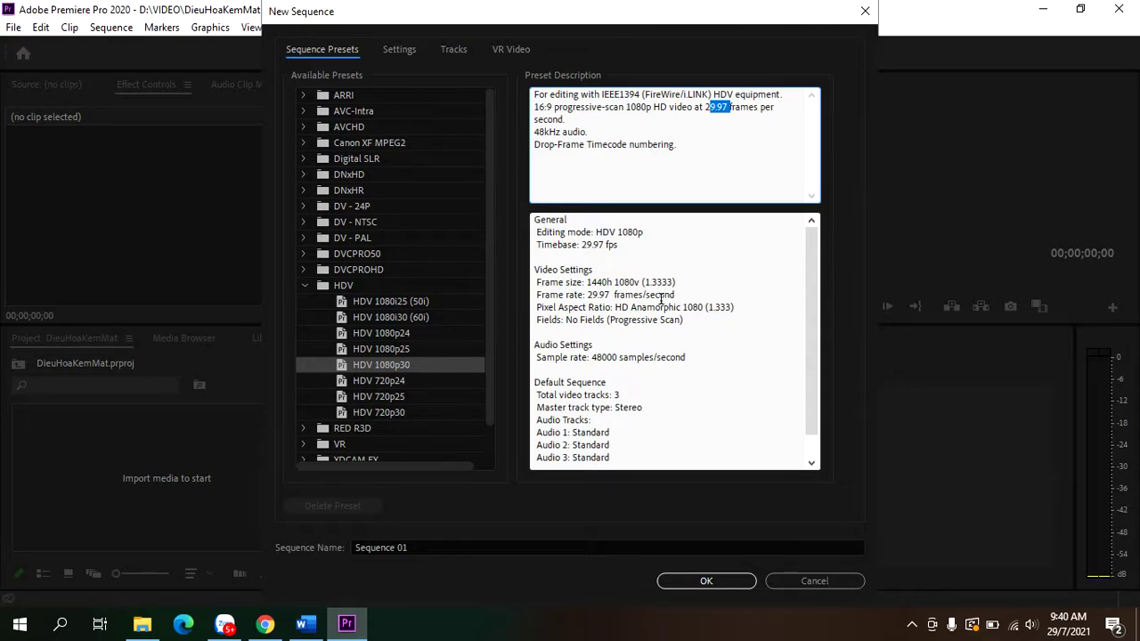
left_click_drag(537, 131, 583, 131)
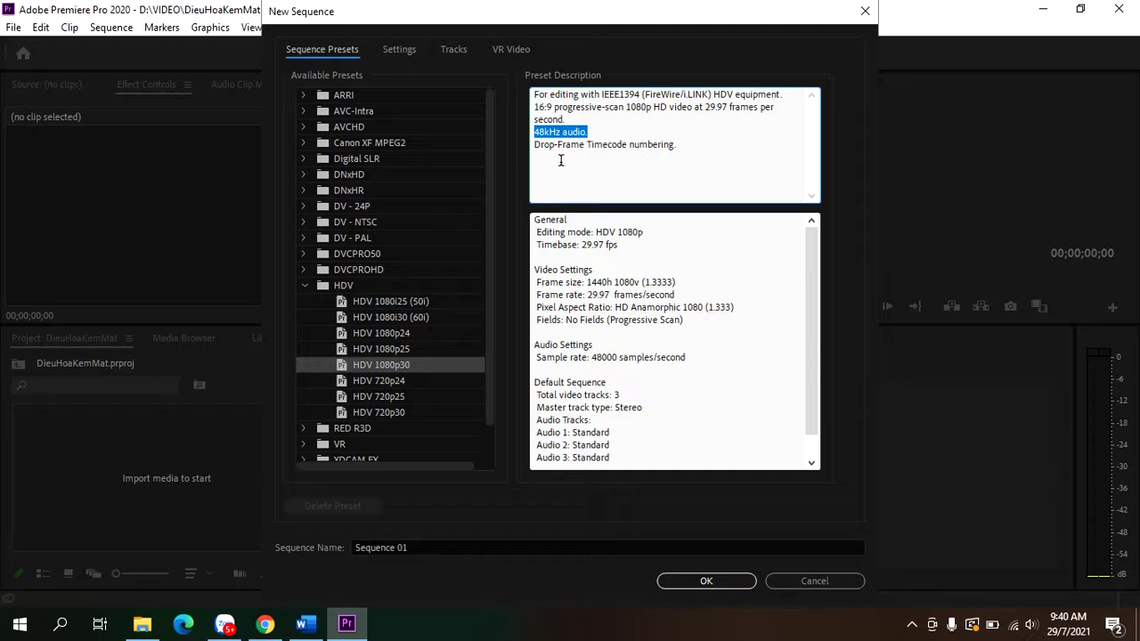
left_click_drag(561, 131, 539, 131)
left_click(588, 131)
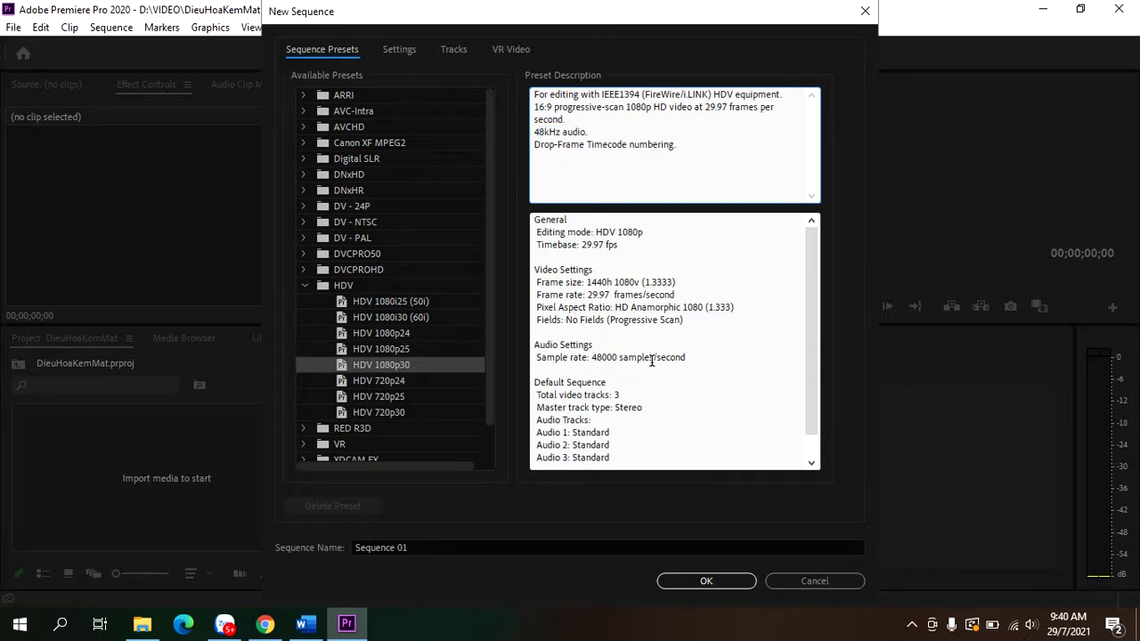
- Check the frame size, frame rate and audio sample rate in the file properties of clip VID_20210629_161029, and return to the new sequence settings
left_click(142, 623)
left_click(962, 459)
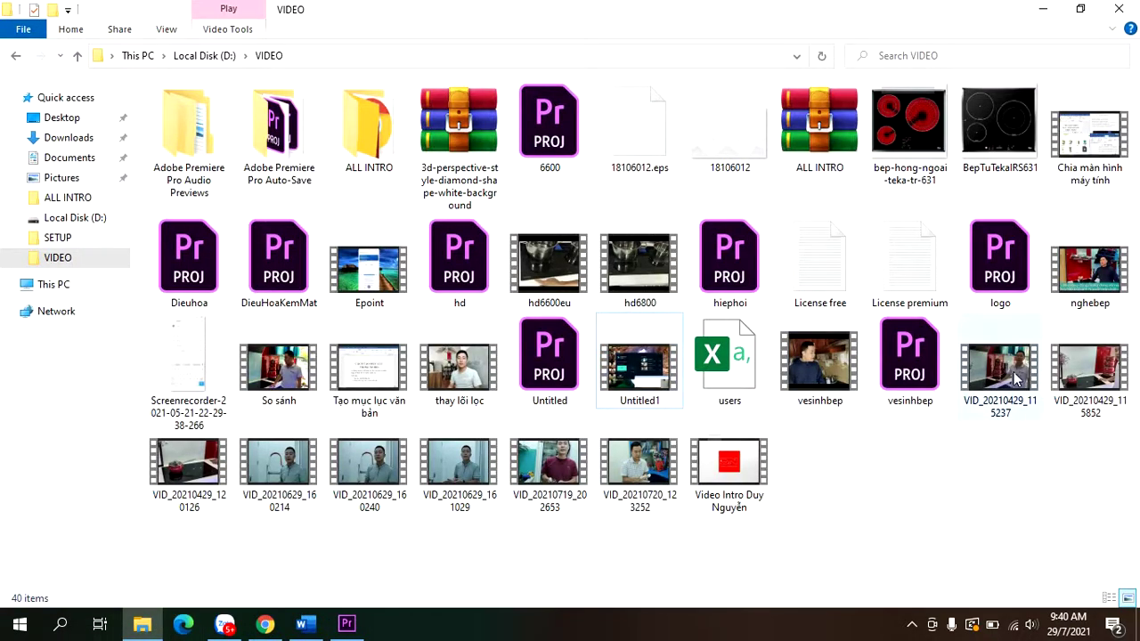
left_click(454, 477)
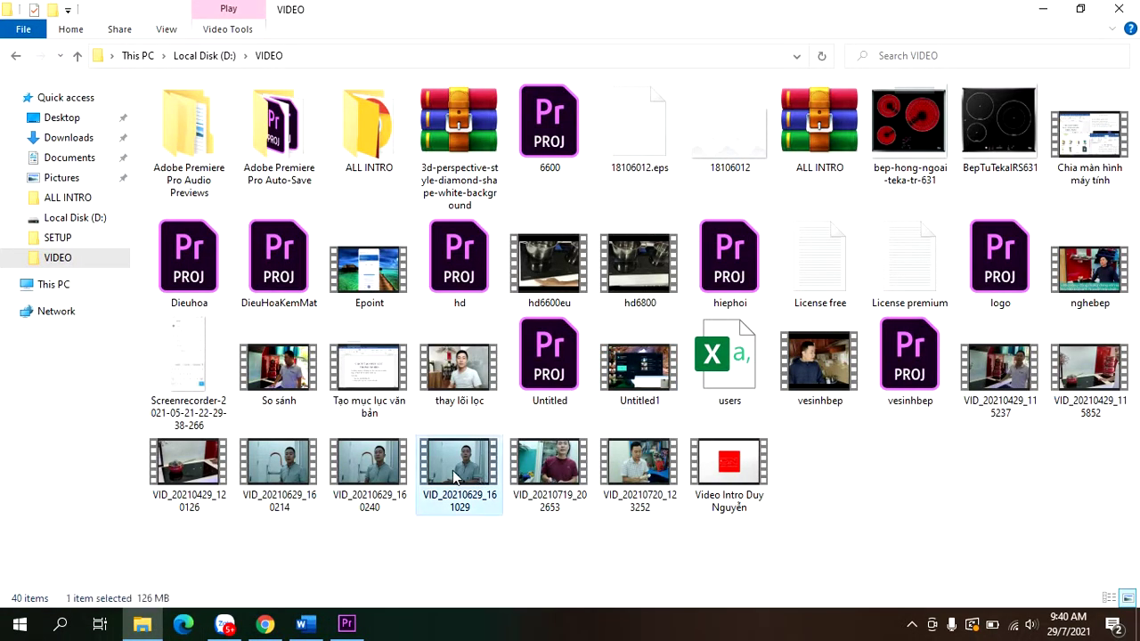
right_click(455, 476)
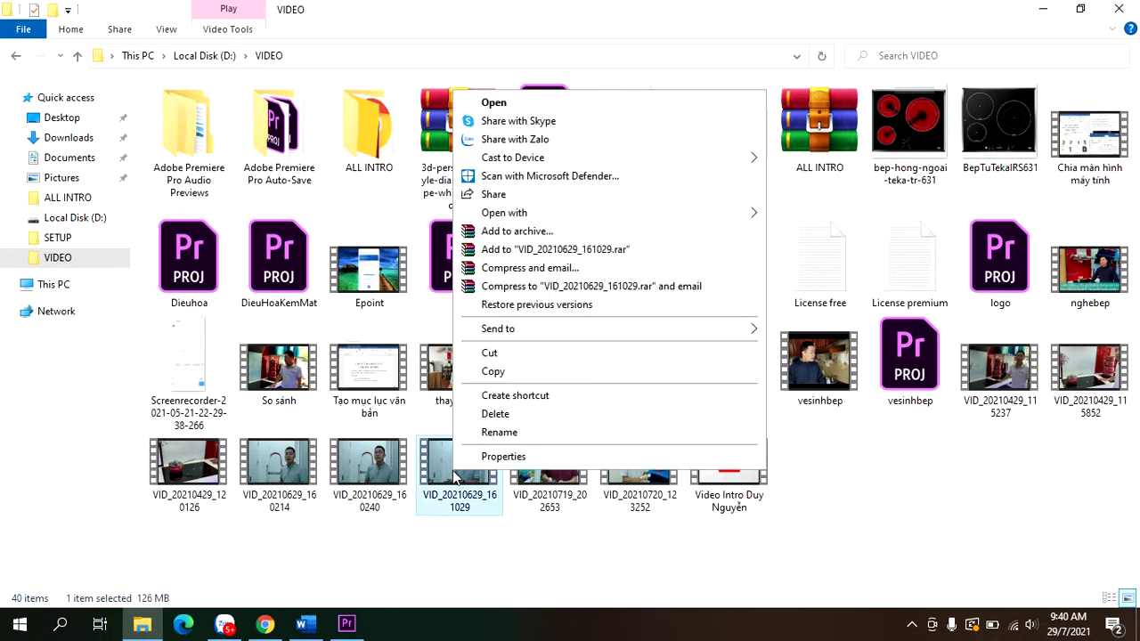
left_click(503, 457)
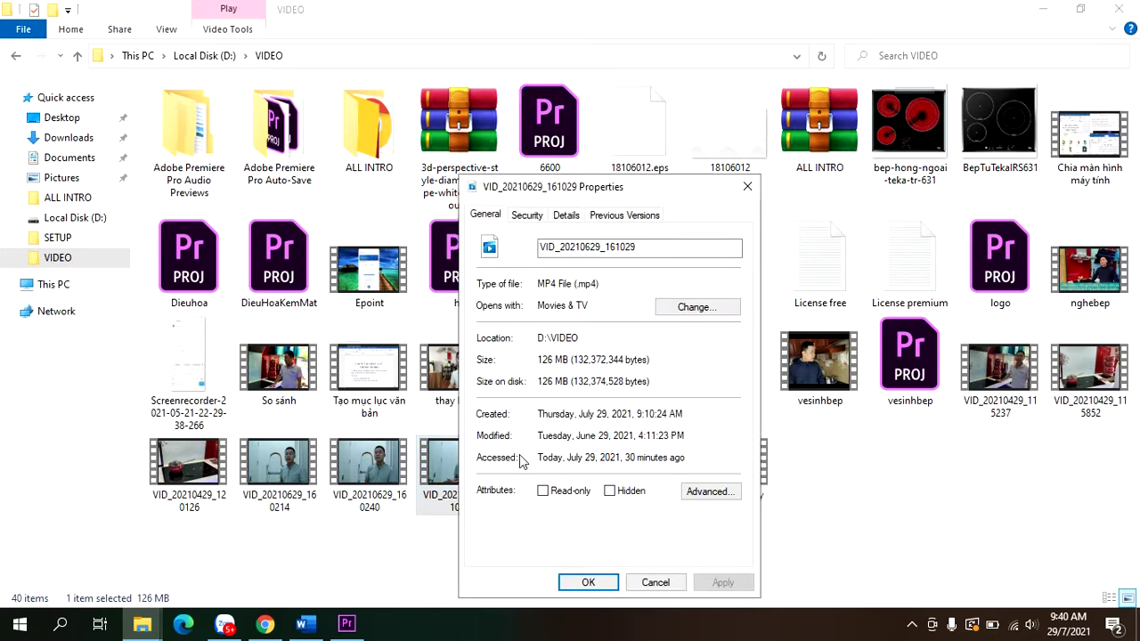
left_click(566, 216)
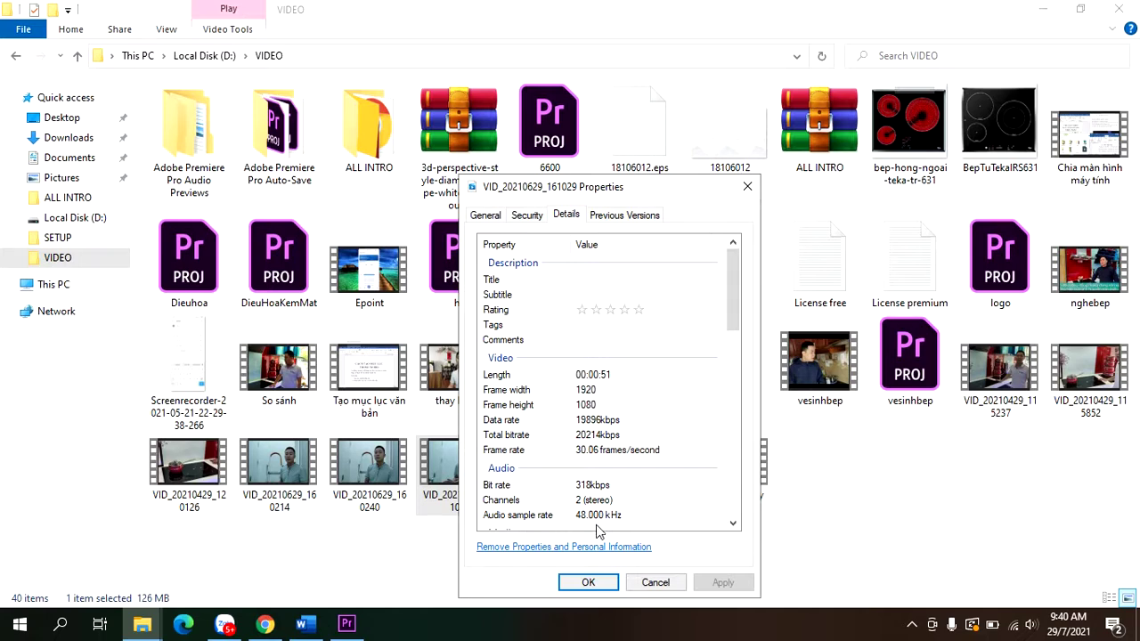
left_click(589, 583)
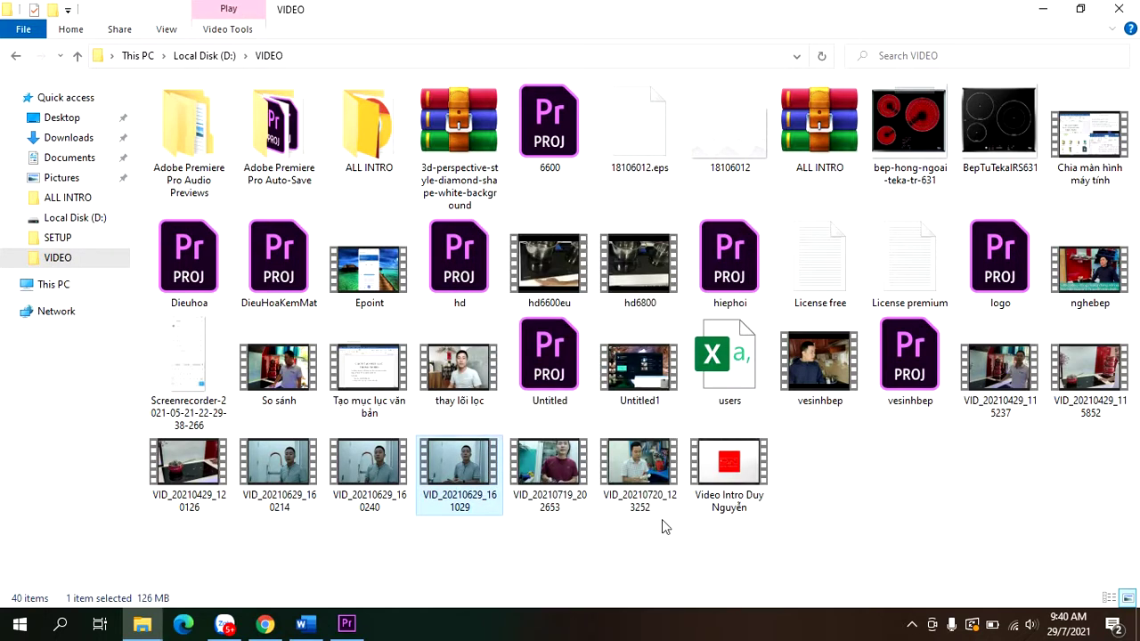
left_click(1043, 9)
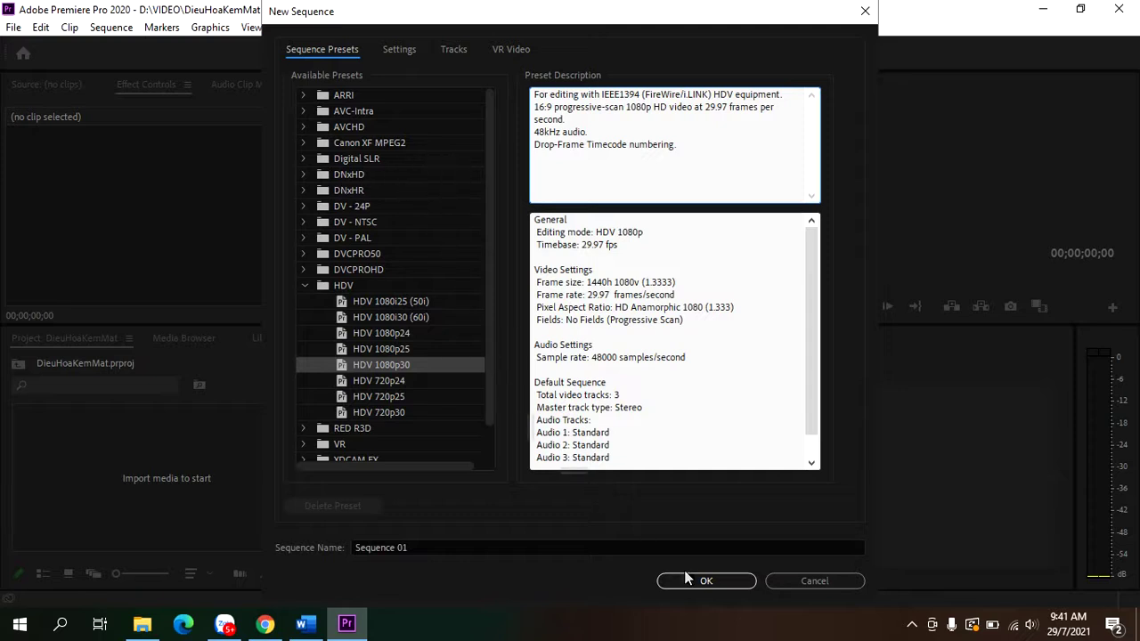
- Create the sequence with the HDV 1080p30 preset, keeping the name Sequence 01
left_click(378, 547)
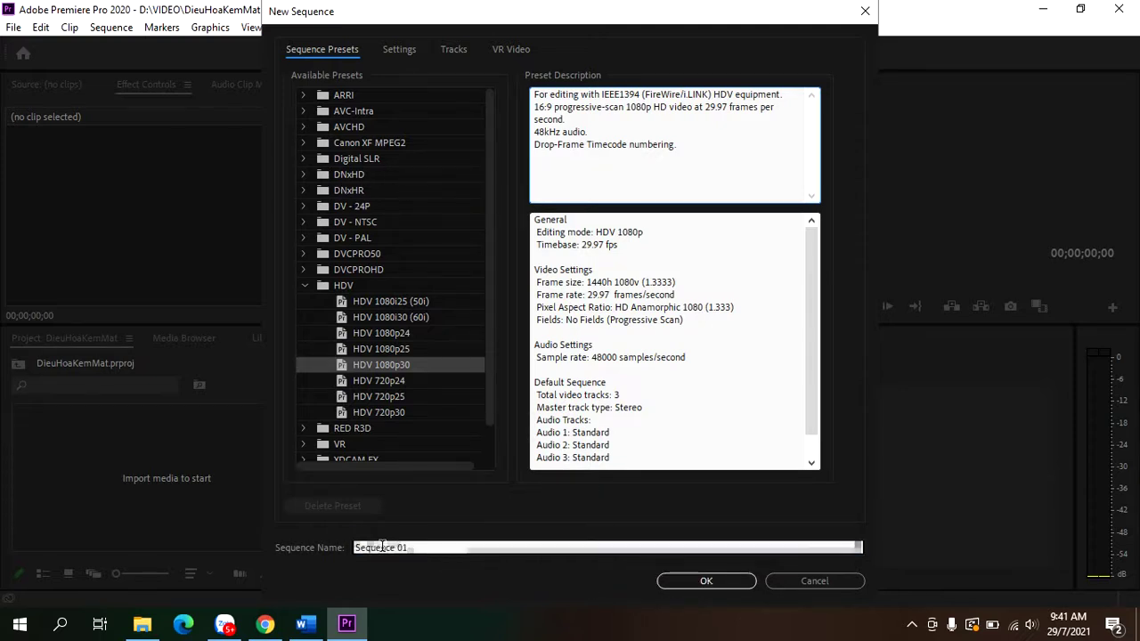
left_click(436, 545)
left_click_drag(357, 548, 394, 552)
left_click(495, 547)
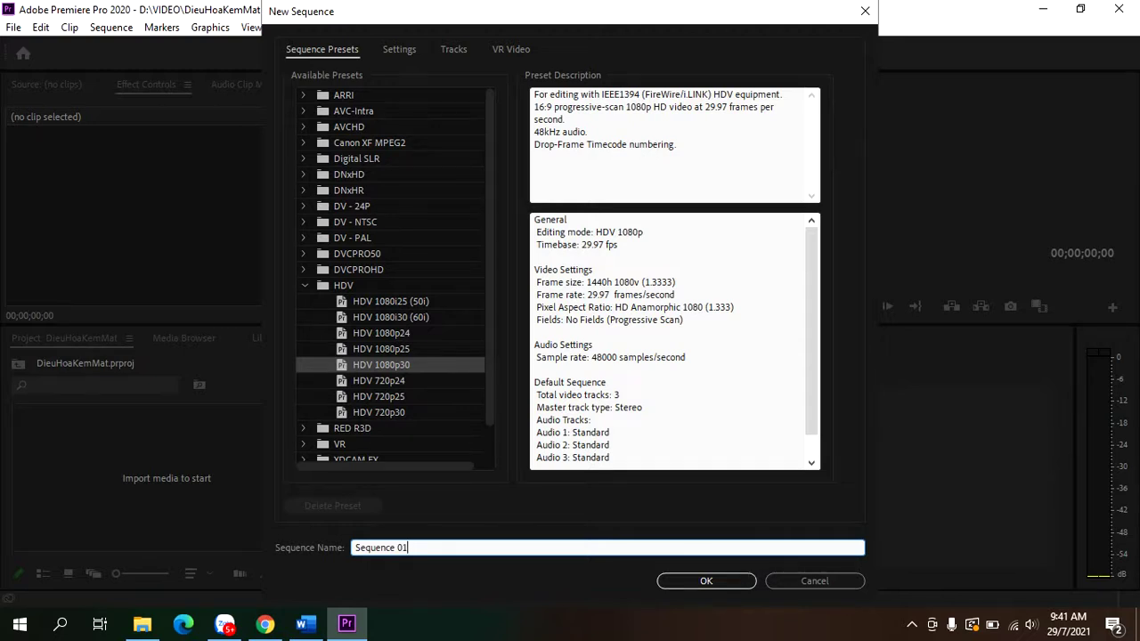
left_click(724, 588)
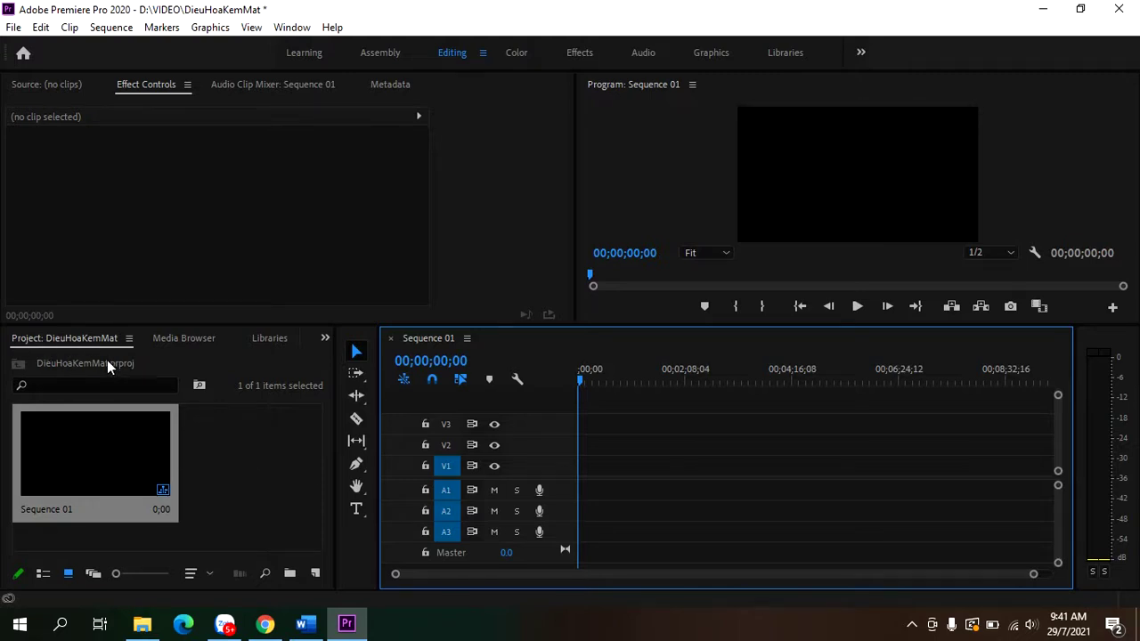
- Import the clips VID_20210629_160240 and VID_20210629_161029 from the VIDEO folder into the project
right_click(235, 496)
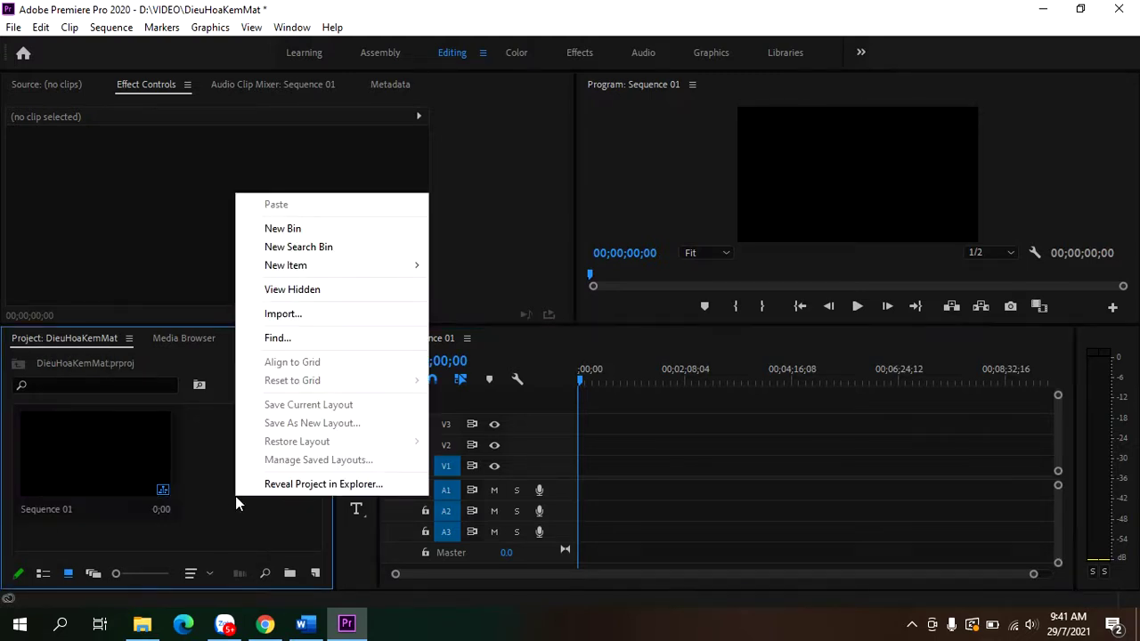
left_click(283, 314)
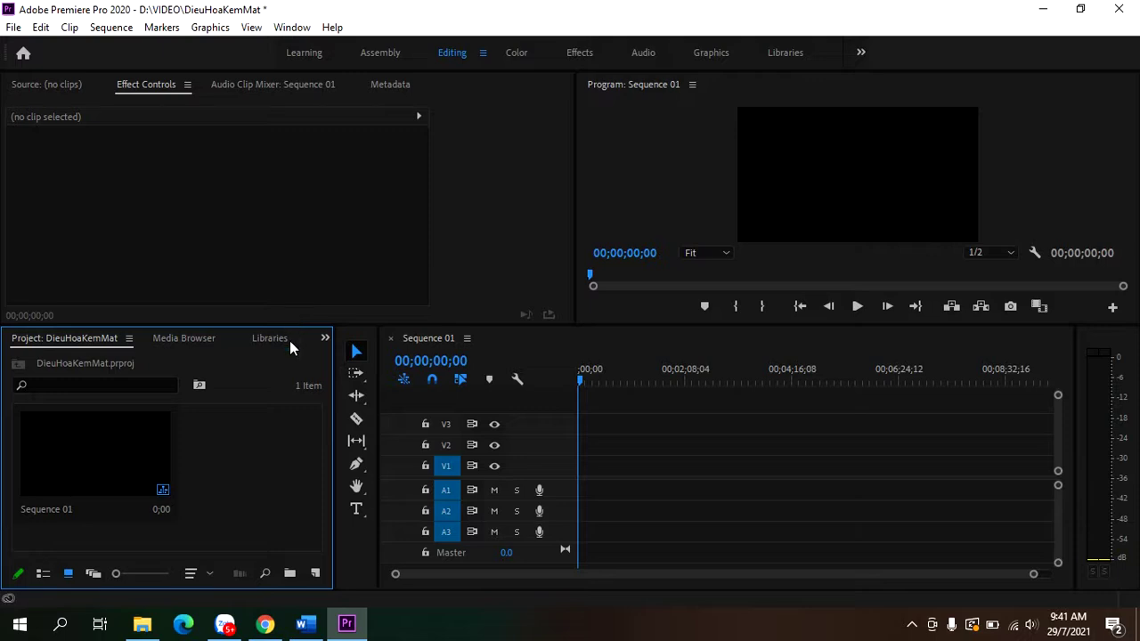
scroll(458, 263, "down", 1)
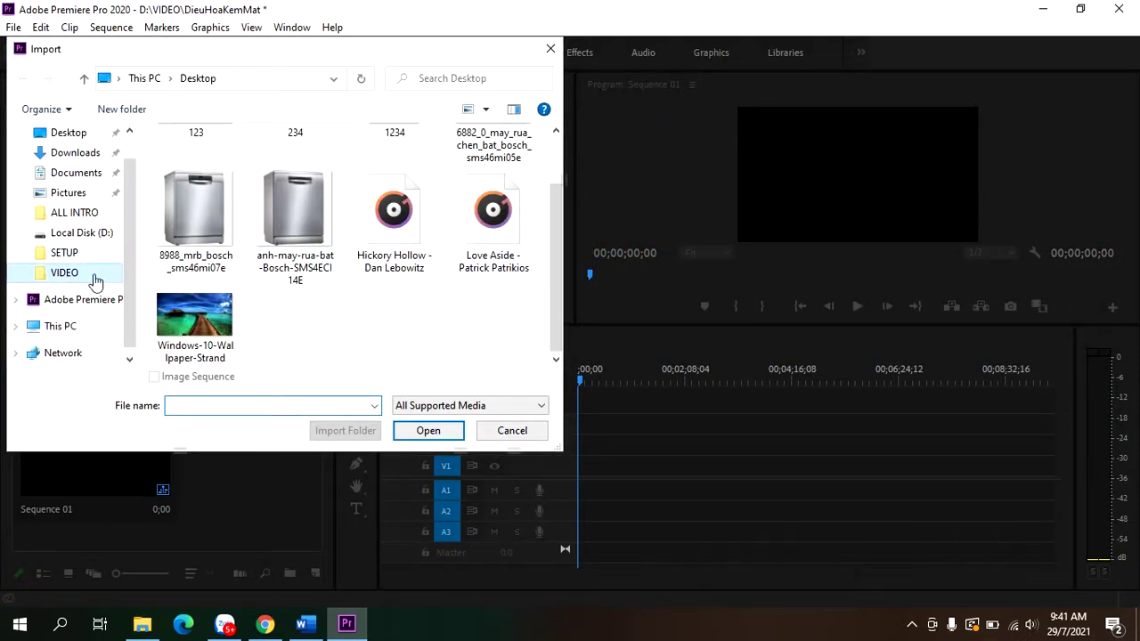
left_click(66, 272)
scroll(463, 265, "down", 6)
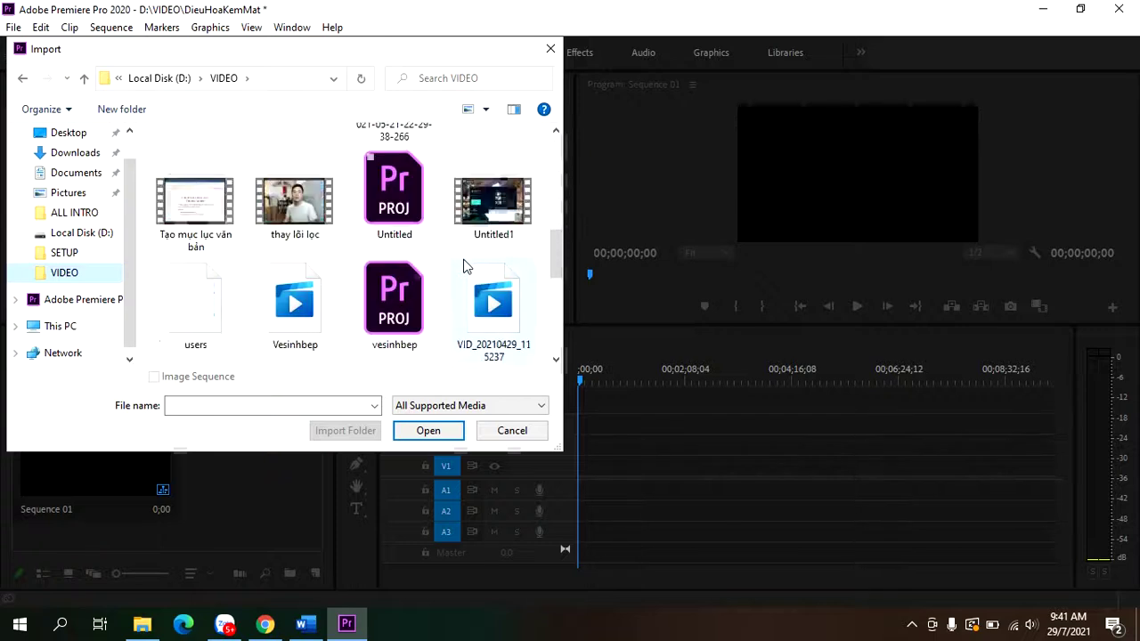
scroll(464, 267, "down", 1)
left_click(483, 214)
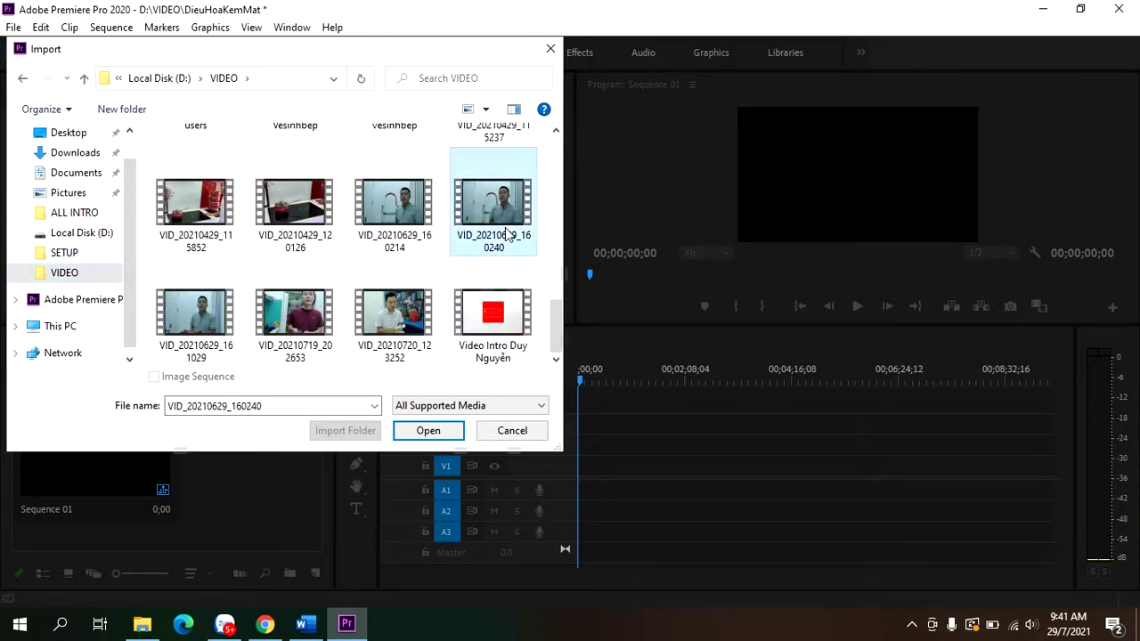
left_click(197, 338, "ctrl")
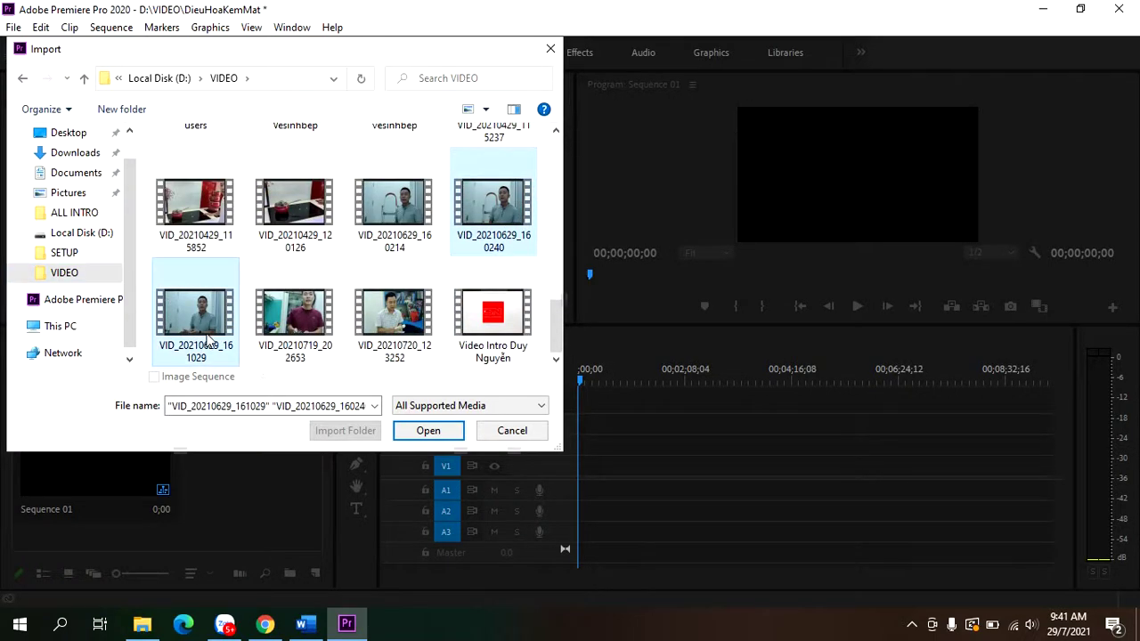
left_click(428, 430)
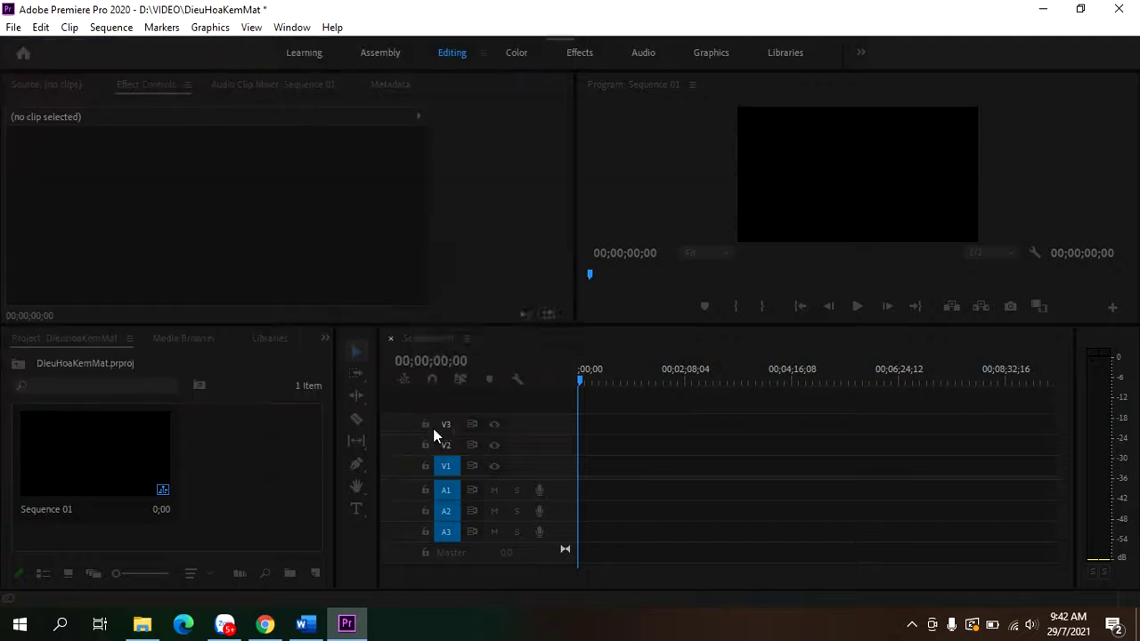
- Place clip VID_20210629_160240 at the start of tracks V1 and A1, keeping the existing sequence settings, and preview its opening seconds
left_click(261, 487)
left_click_drag(238, 412, 585, 476)
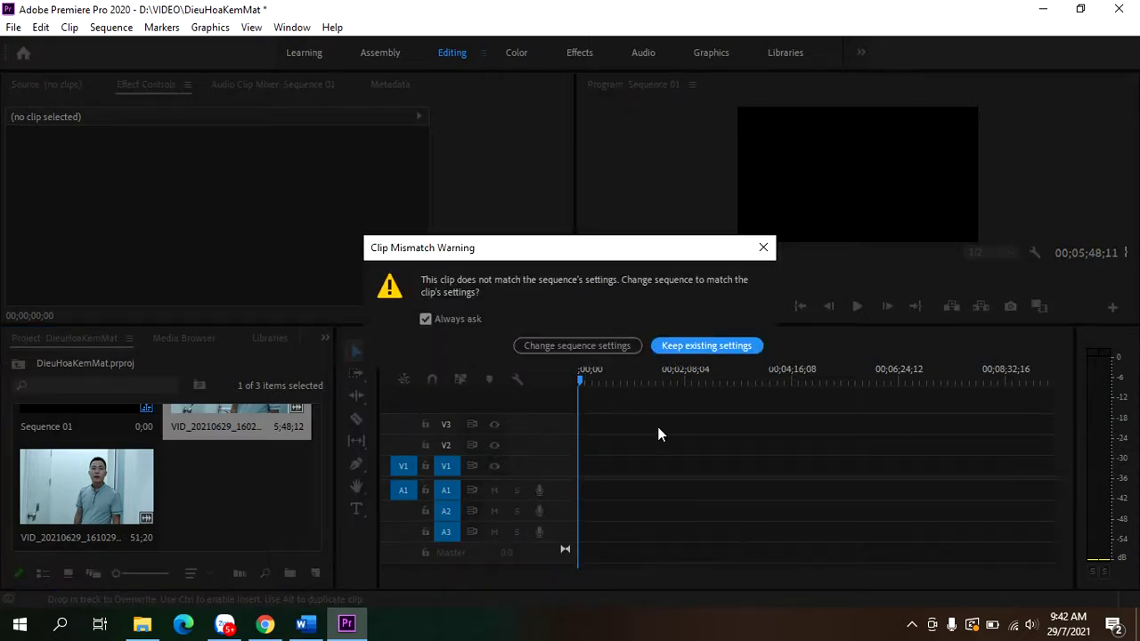
left_click(695, 349)
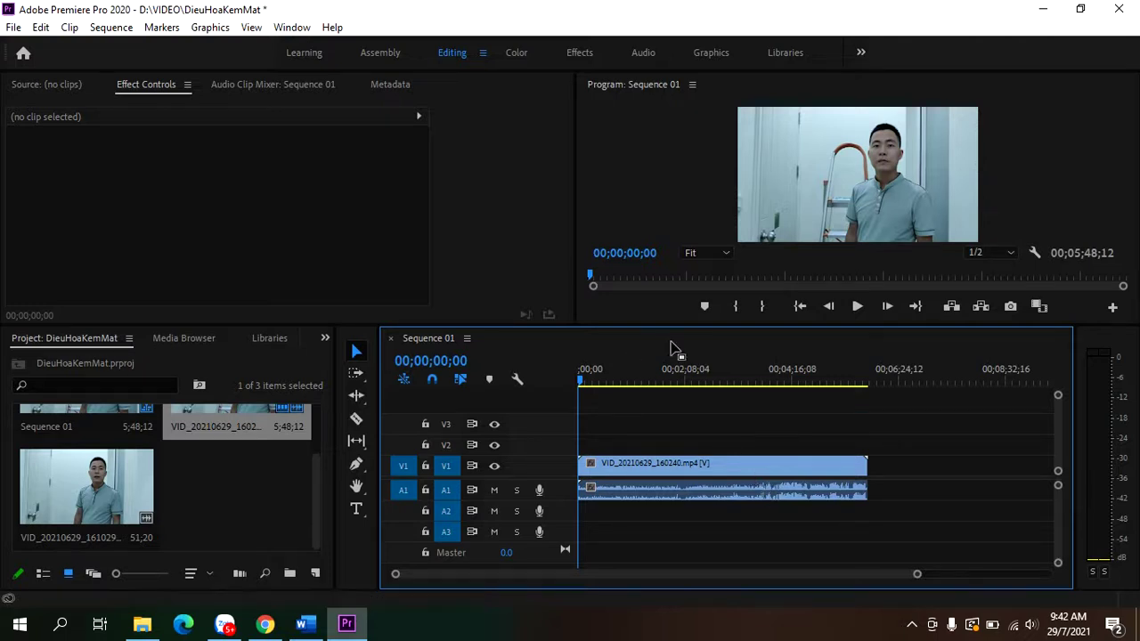
left_click(857, 306)
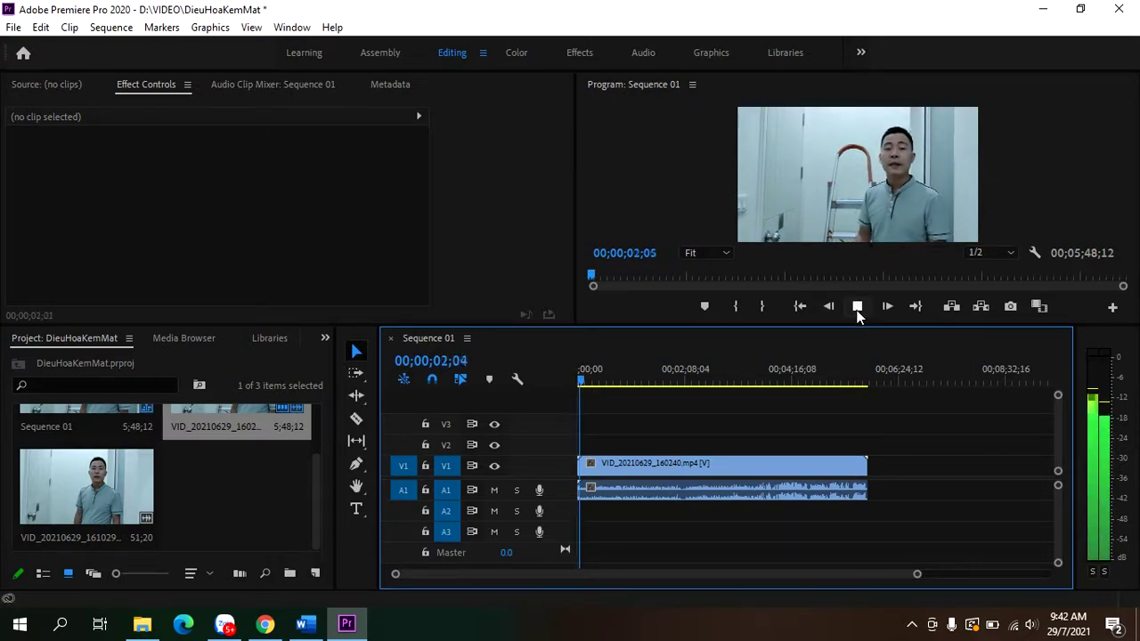
left_click(857, 307)
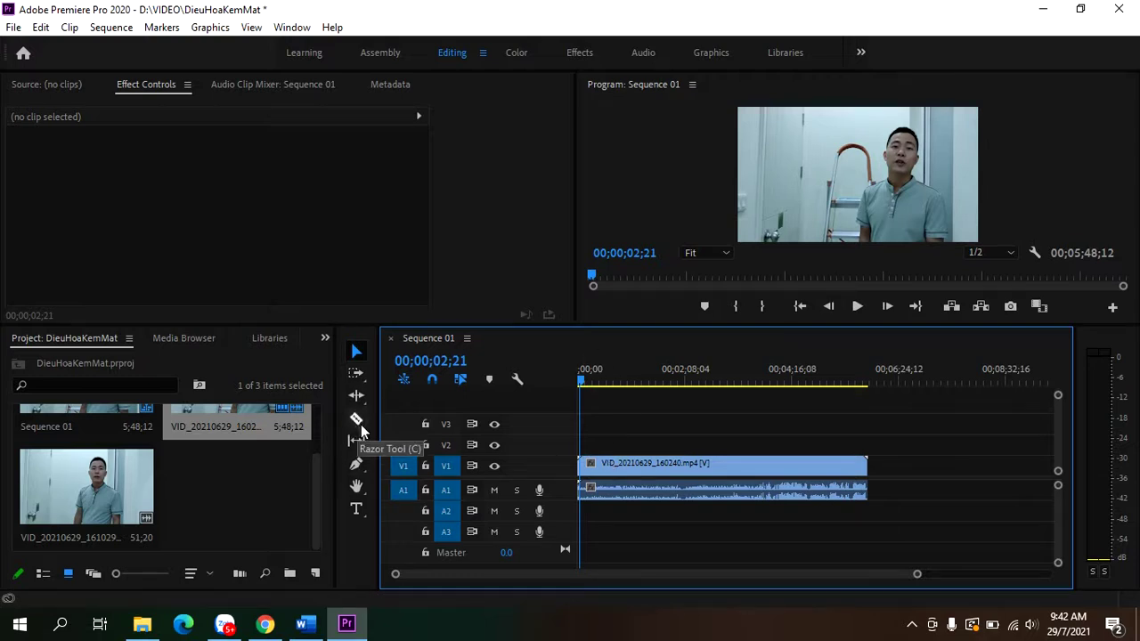
- Split the clip on V1 with the Razor tool at 00;01;28;29 and again a short distance after that cut
left_click(651, 376)
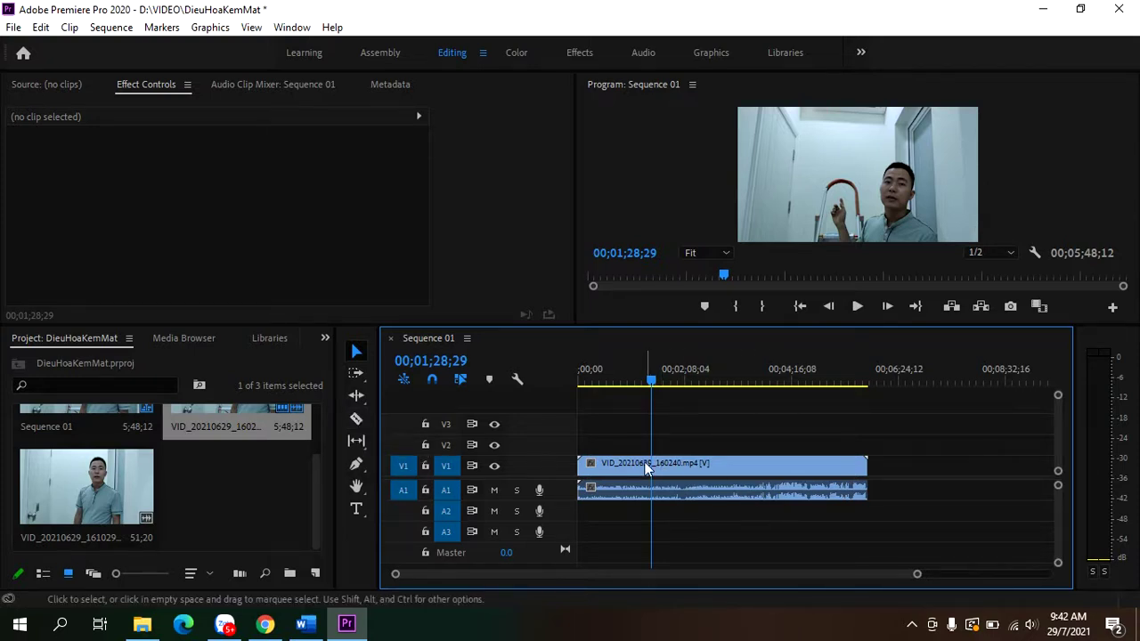
left_click(357, 419)
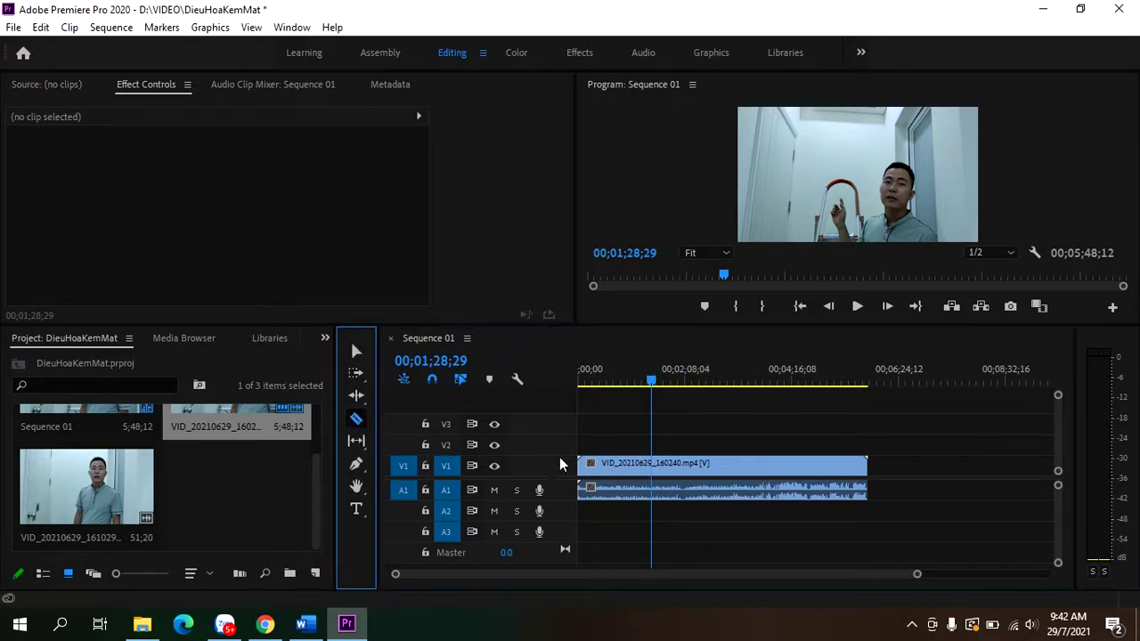
left_click(659, 468)
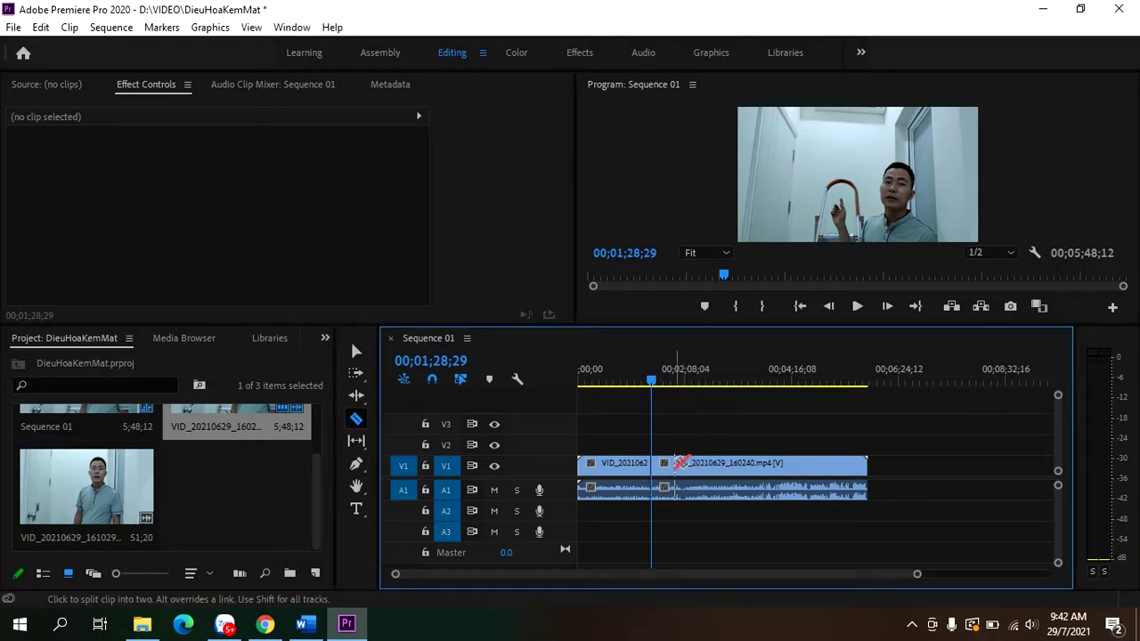
left_click(677, 464)
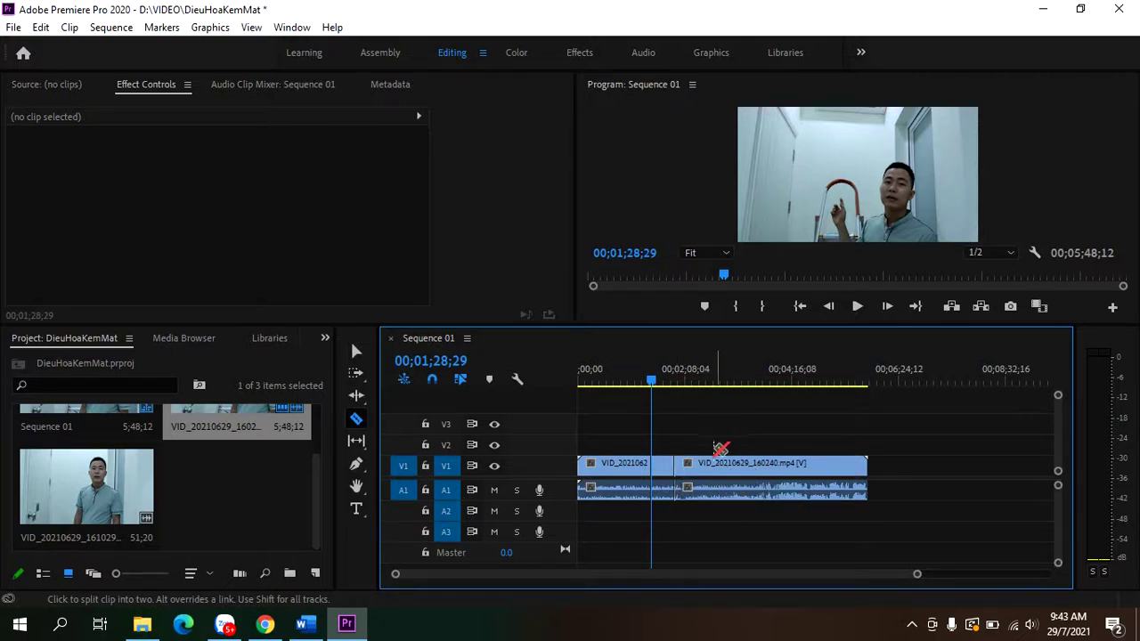
- Move the last piece of the split clip along V1 with the Selection tool, leaving a gap and ending the sequence at about 00;07;00;14
left_click(358, 352)
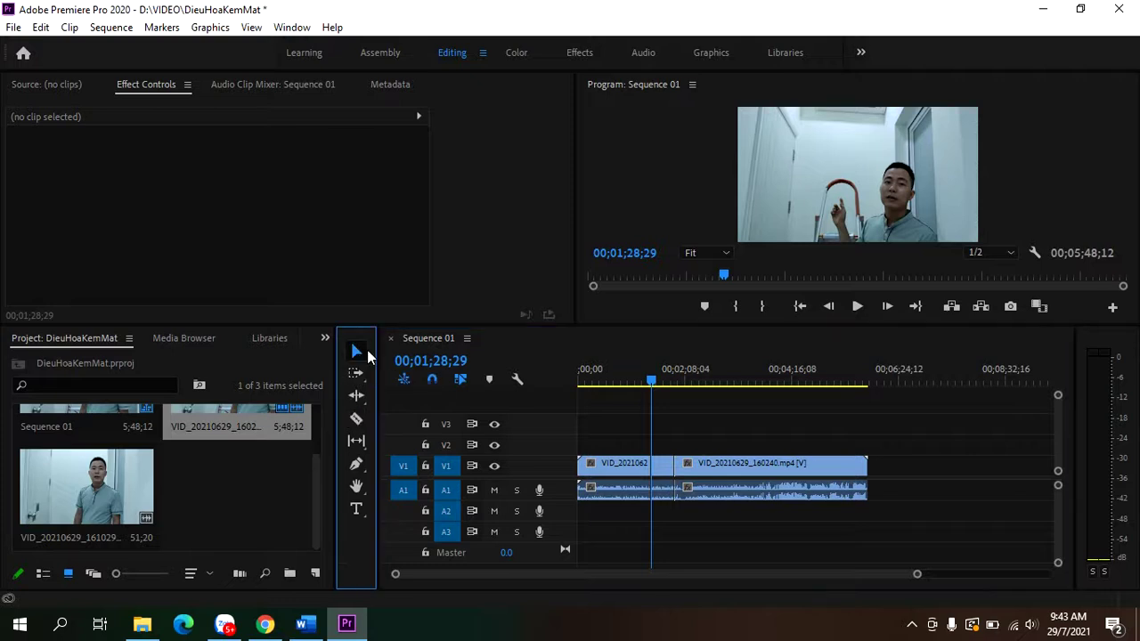
left_click(667, 468)
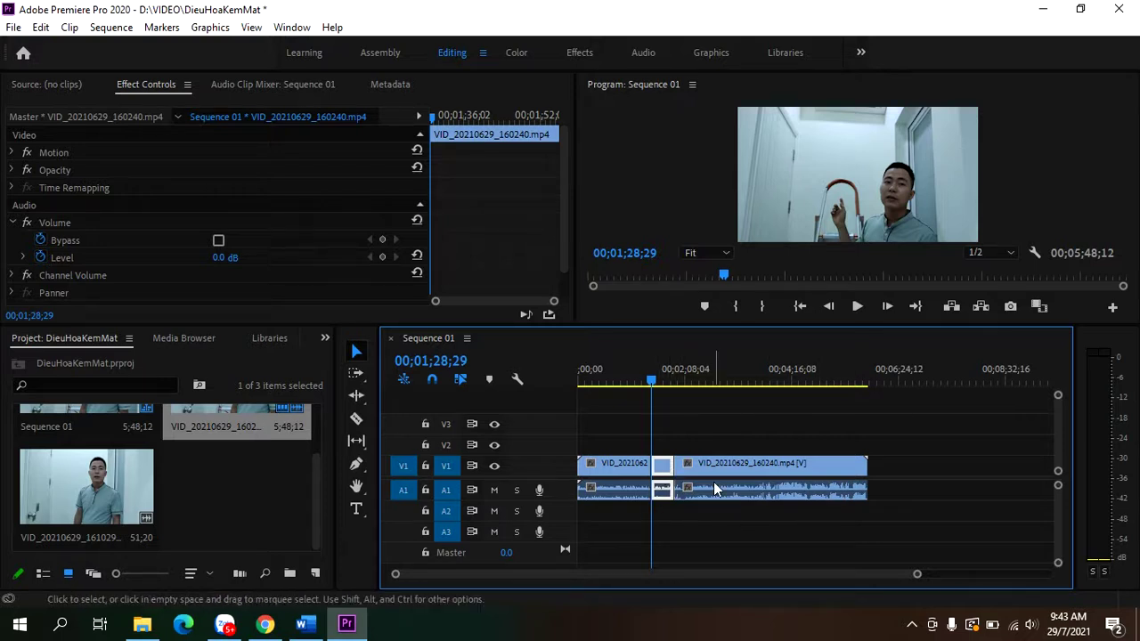
left_click_drag(716, 470, 778, 472)
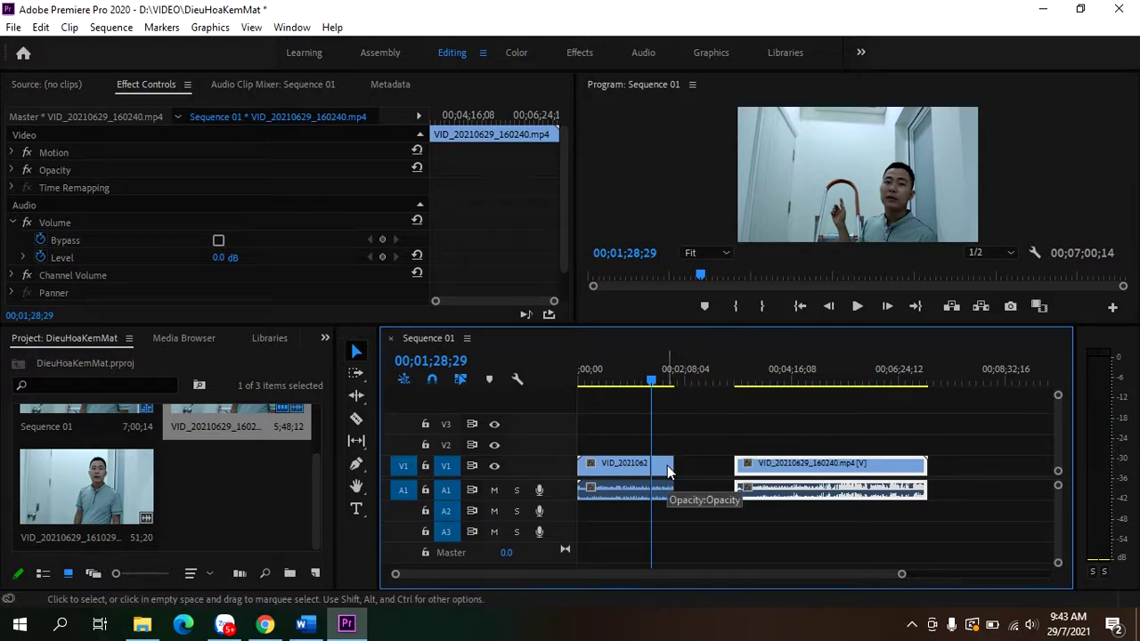
- View the speed and duration settings of the last clip piece and close them without changes
right_click(792, 463)
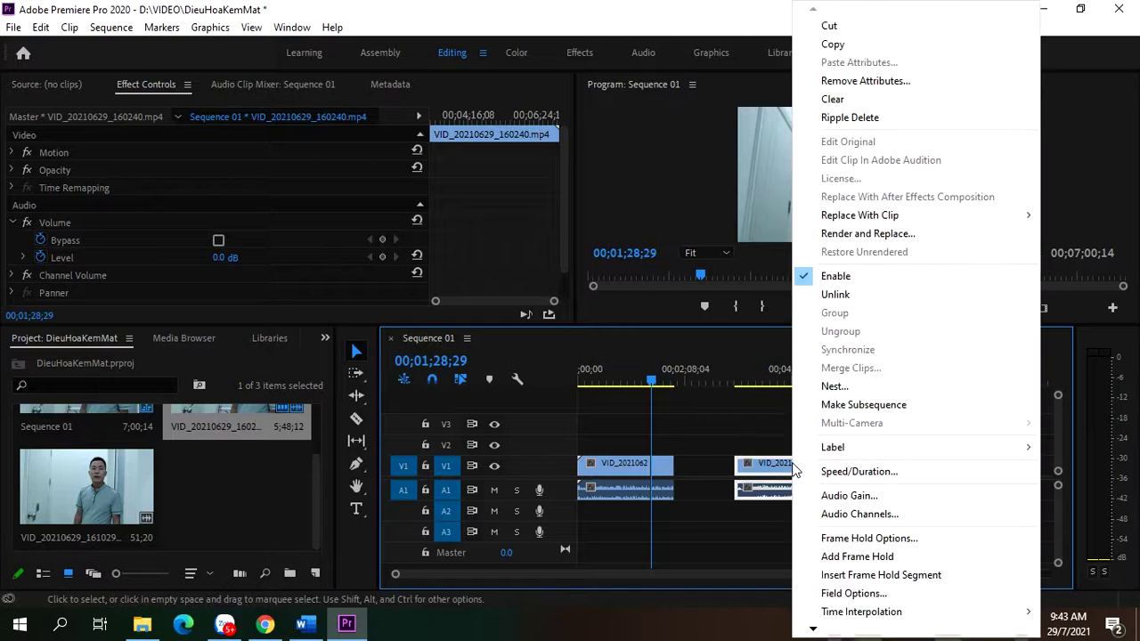
left_click(847, 472)
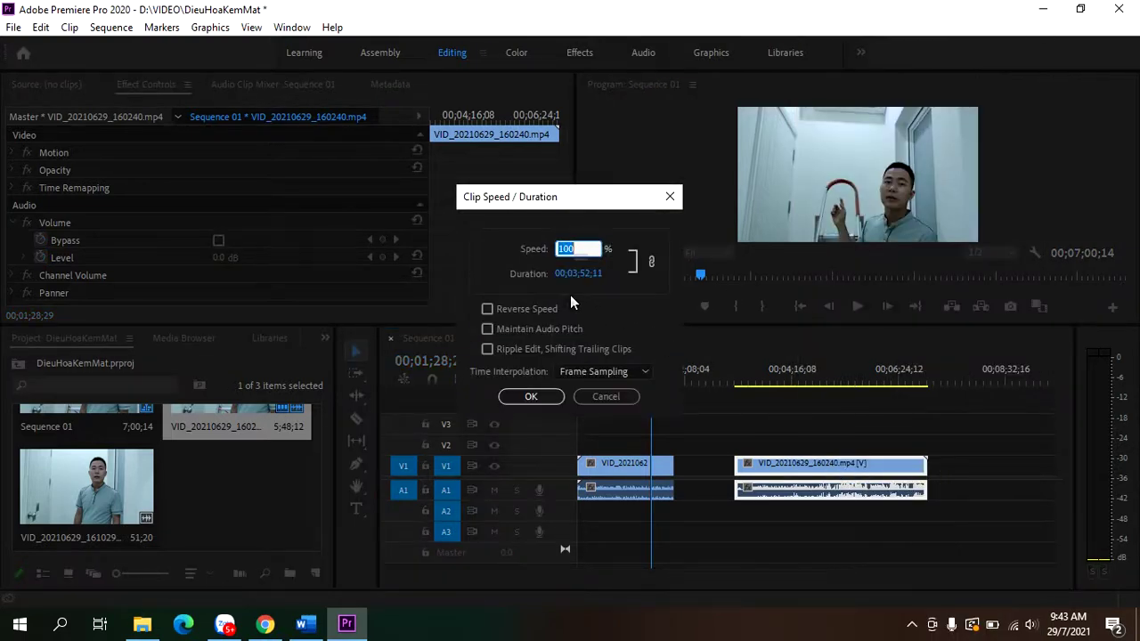
left_click(670, 198)
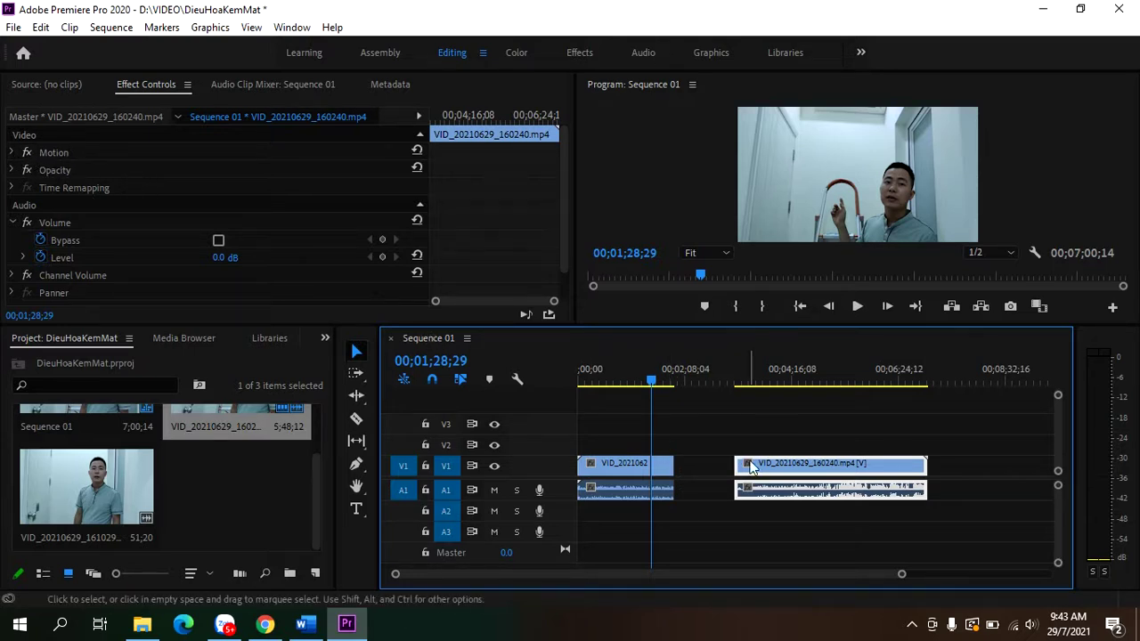
- Look through the last clip's Motion properties, lower its volume level to -15.9 dB and play the sequence briefly
left_click(12, 155)
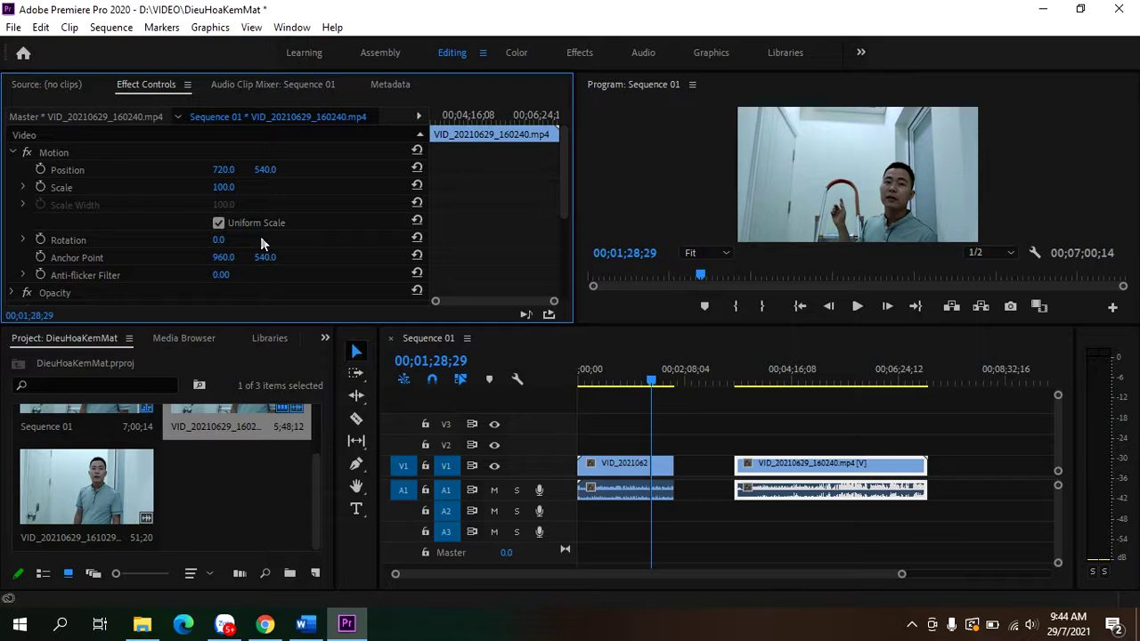
scroll(267, 245, "down", 2)
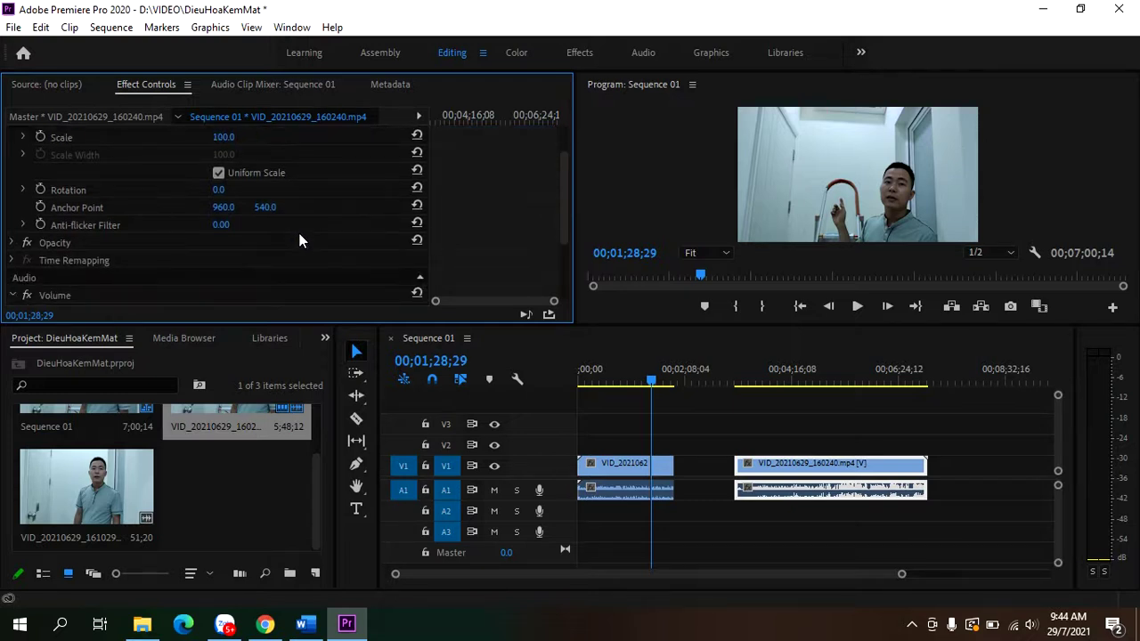
scroll(299, 241, "down", 2)
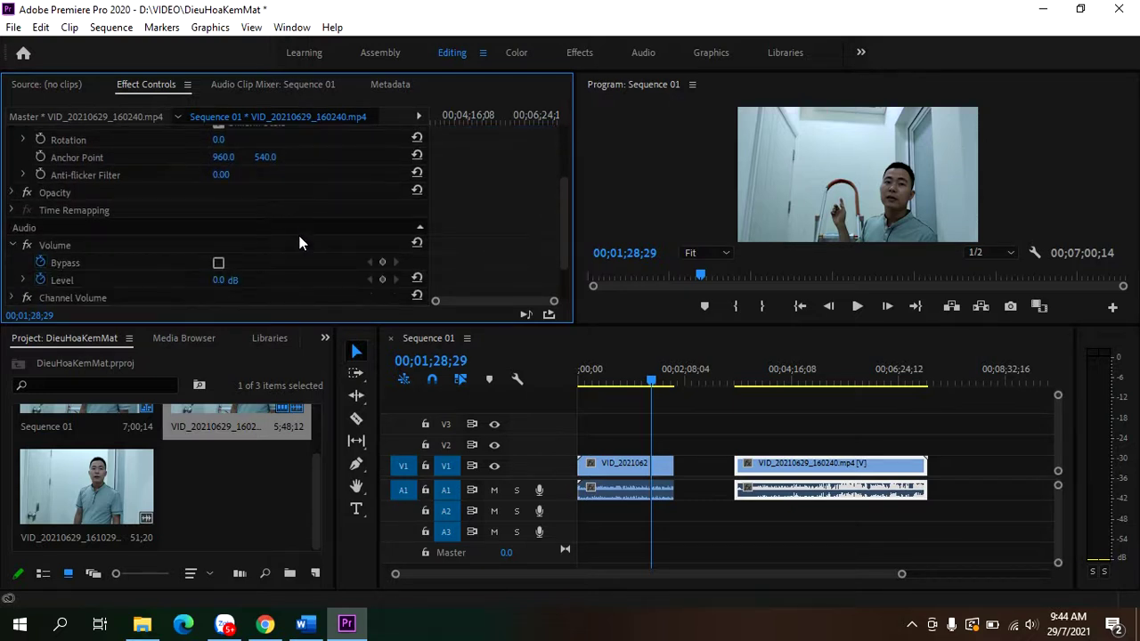
scroll(300, 241, "down", 2)
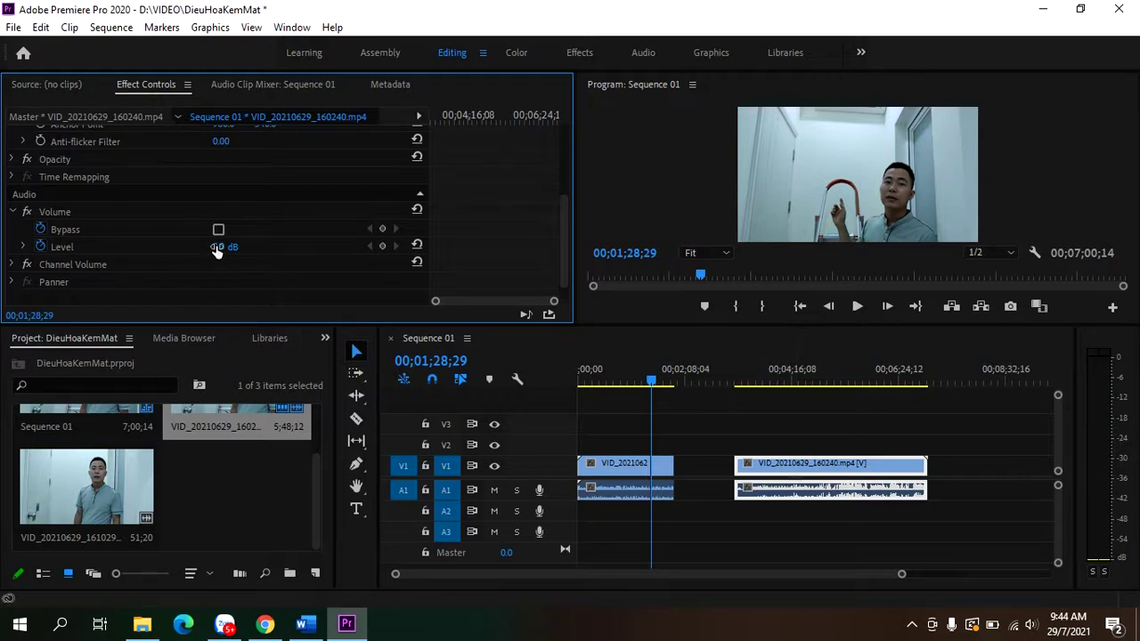
left_click_drag(223, 253, 40, 242)
left_click(853, 307)
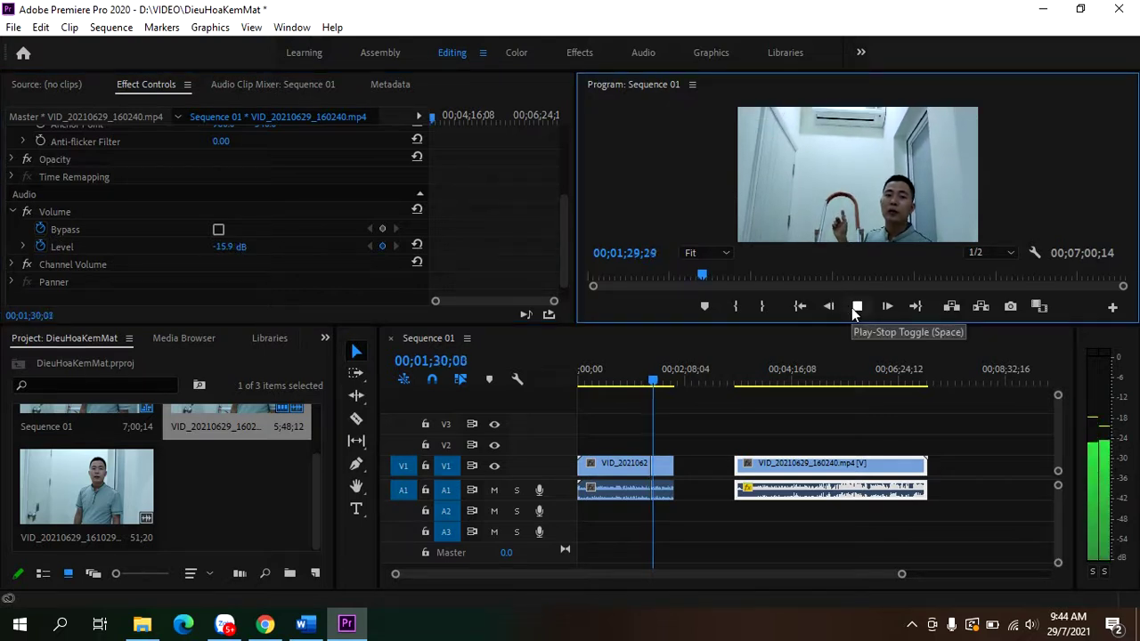
left_click(855, 307)
- Raise the last clip's volume level to 15.0 dB and play the sequence briefly
left_click_drag(223, 247, 507, 224)
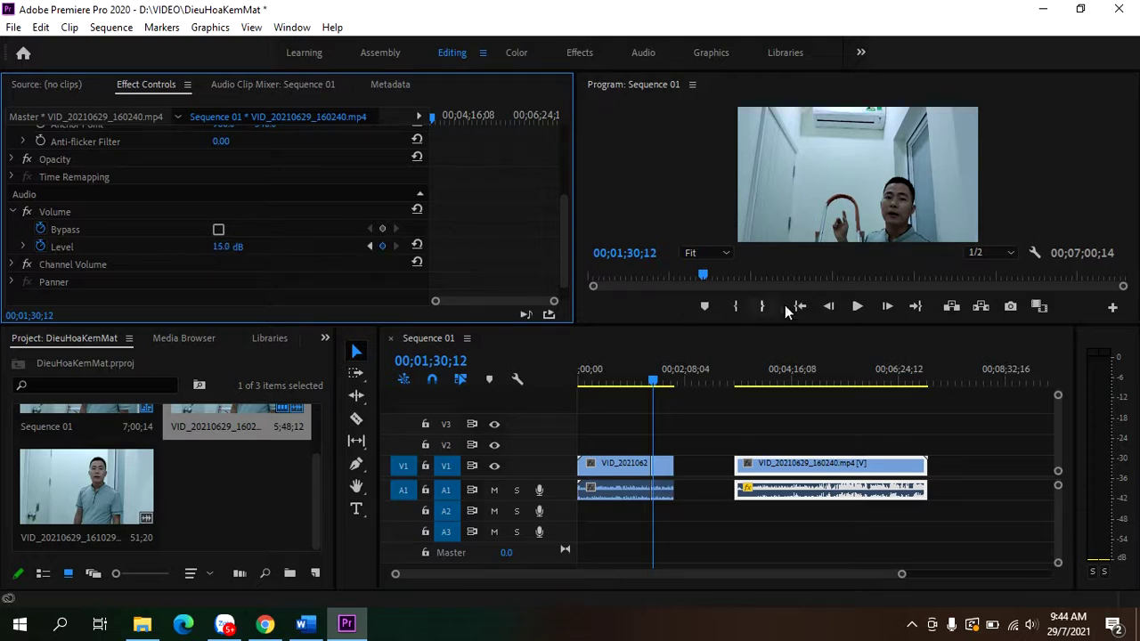
left_click(856, 307)
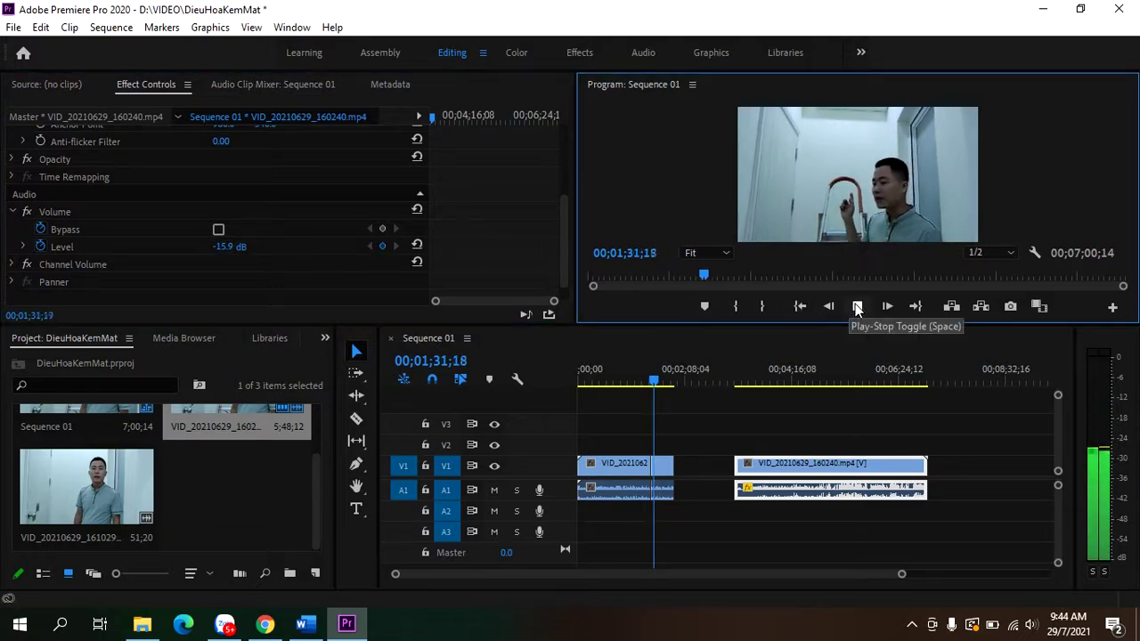
left_click(857, 306)
- Set the volume level of the last clip piece to 0 dB
left_click(810, 479)
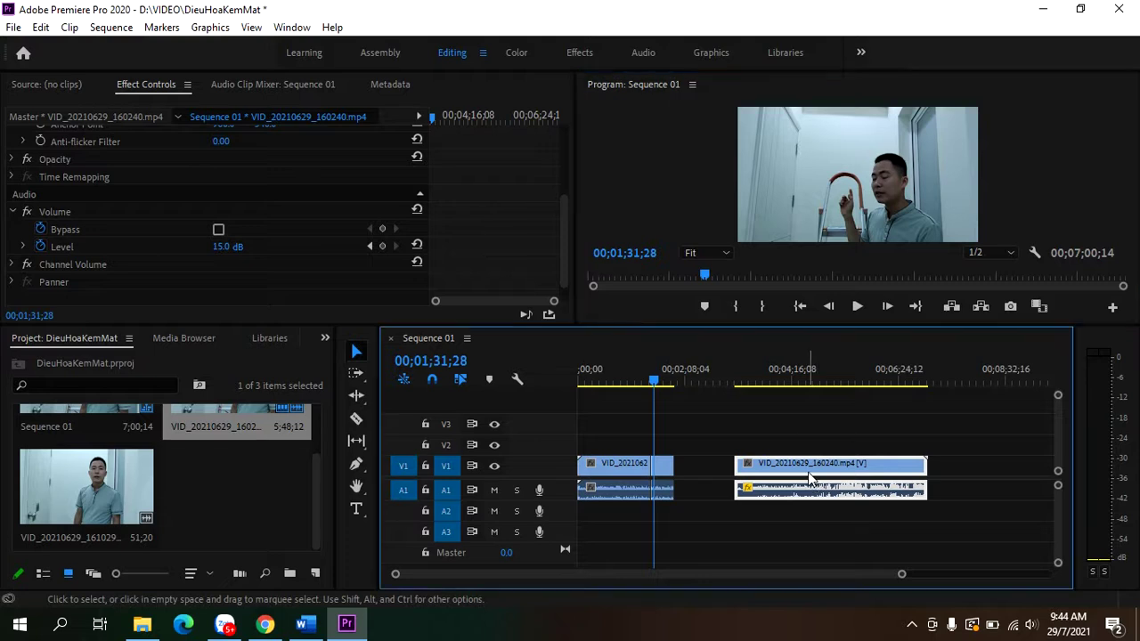
left_click(227, 245)
type("0")
key("Return")
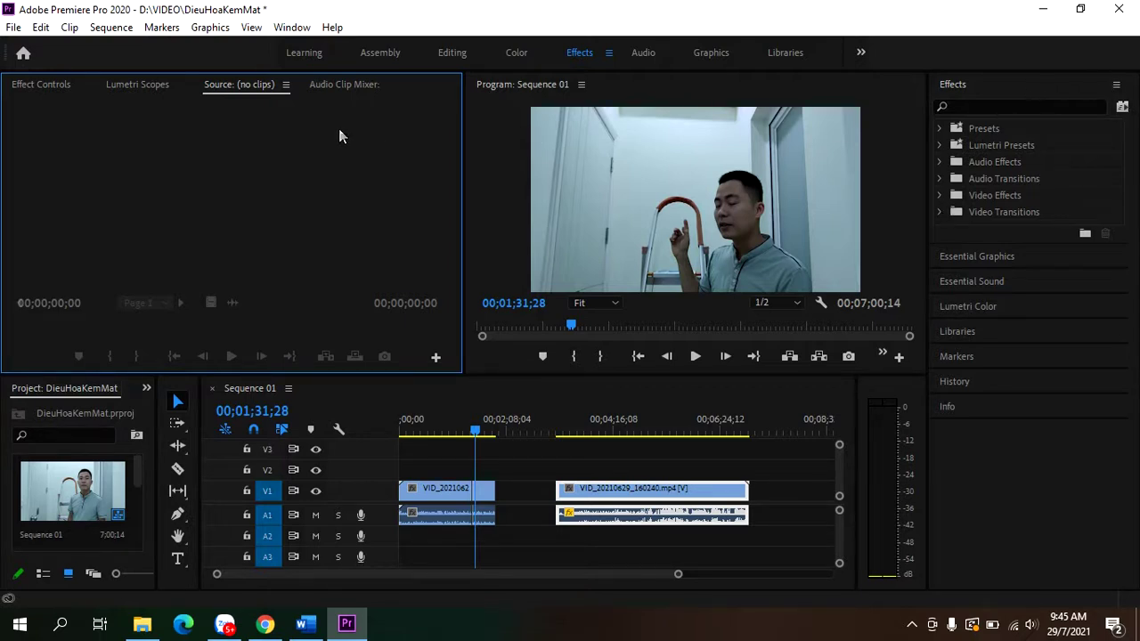
- Dock the Effects list in the Source monitor group and expand the Video Transitions category
left_click_drag(1072, 85, 434, 133)
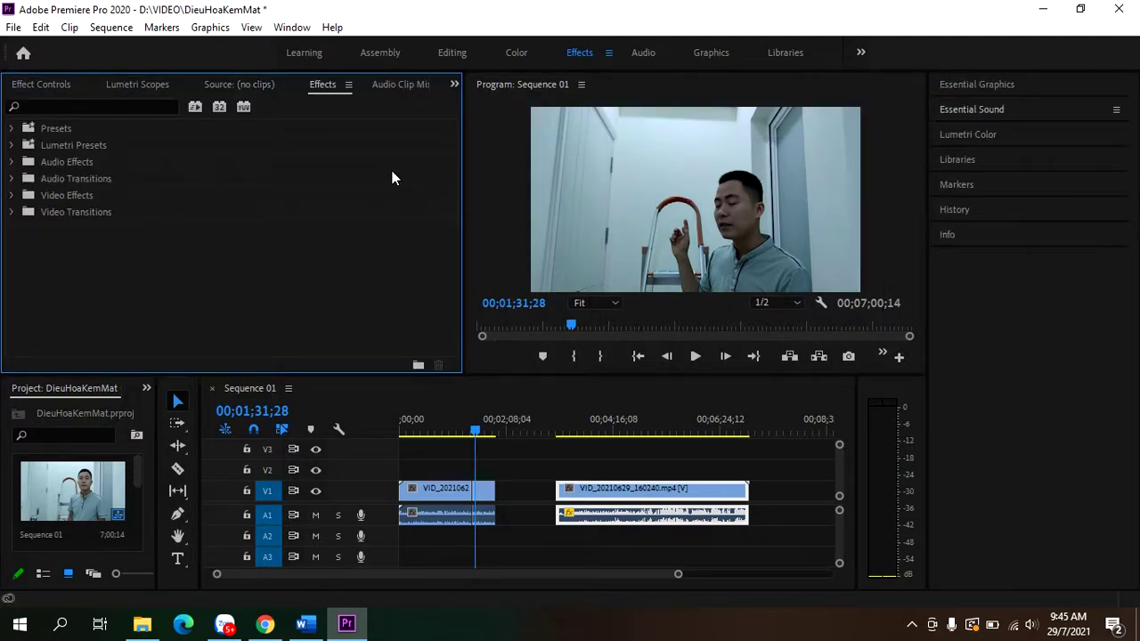
left_click(12, 213)
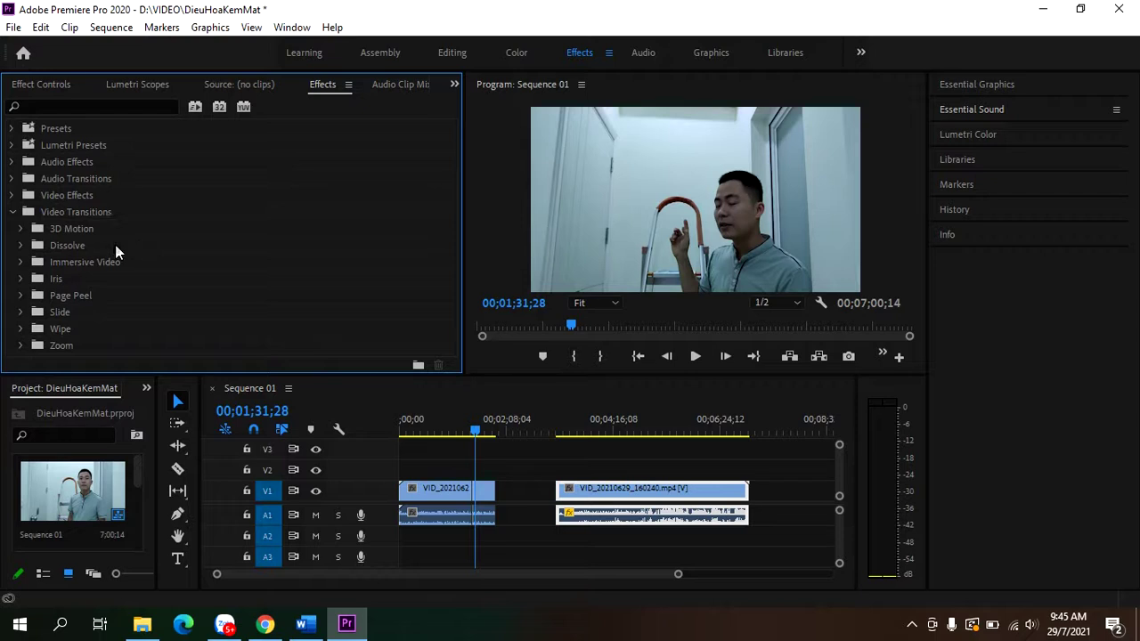
- Look through the 3D Motion transitions and the Video Effects and Presets categories in the Effects list
left_click(21, 229)
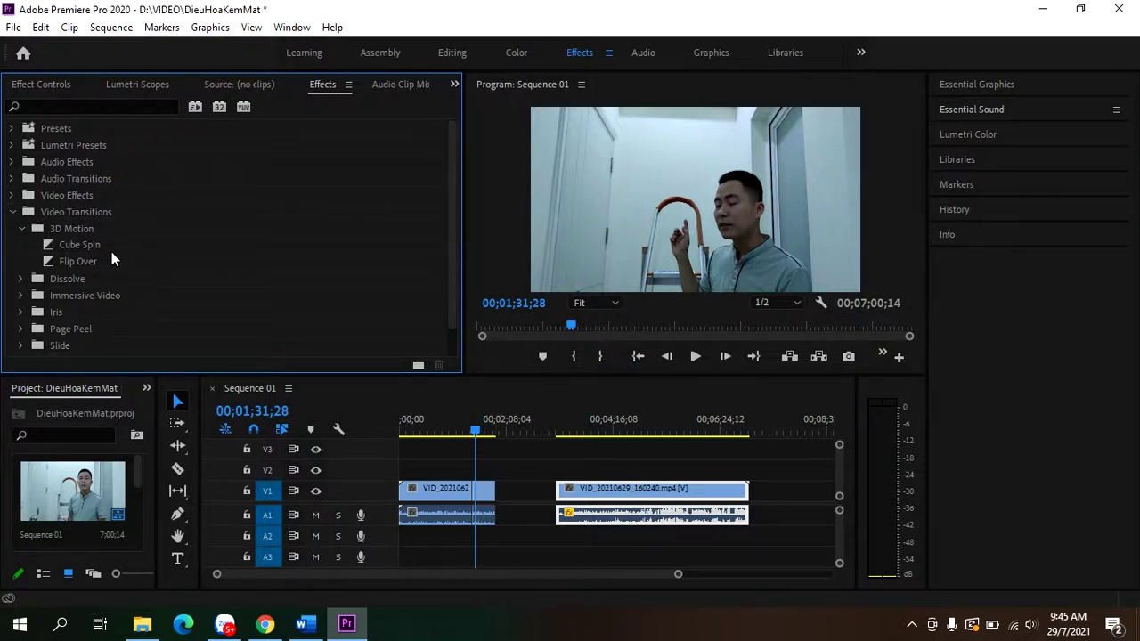
left_click(12, 211)
left_click(14, 195)
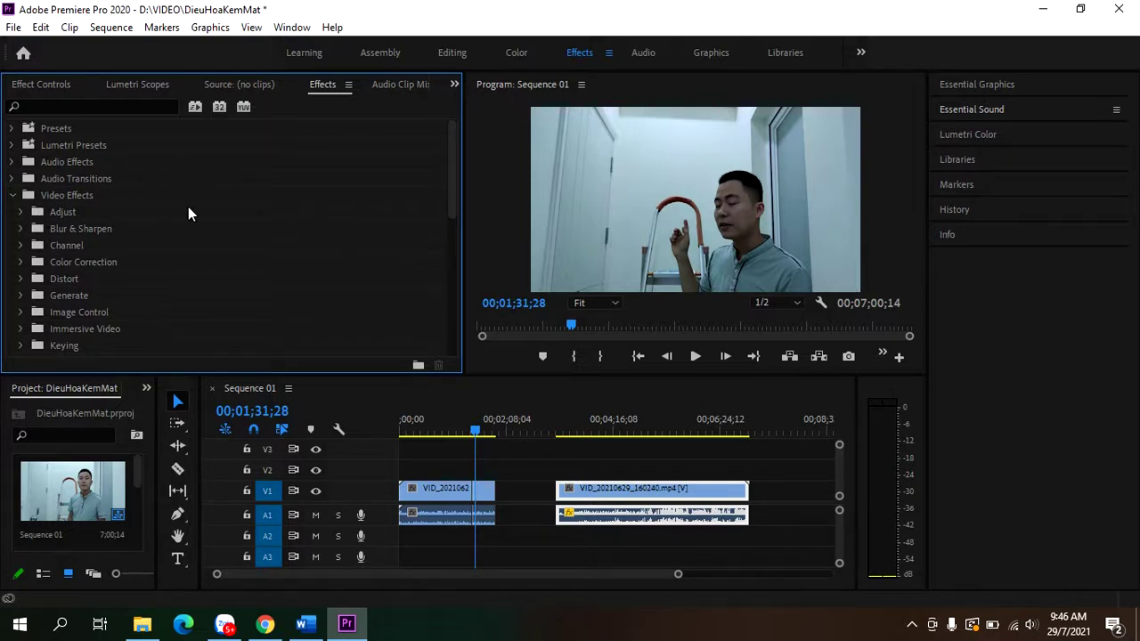
left_click(13, 129)
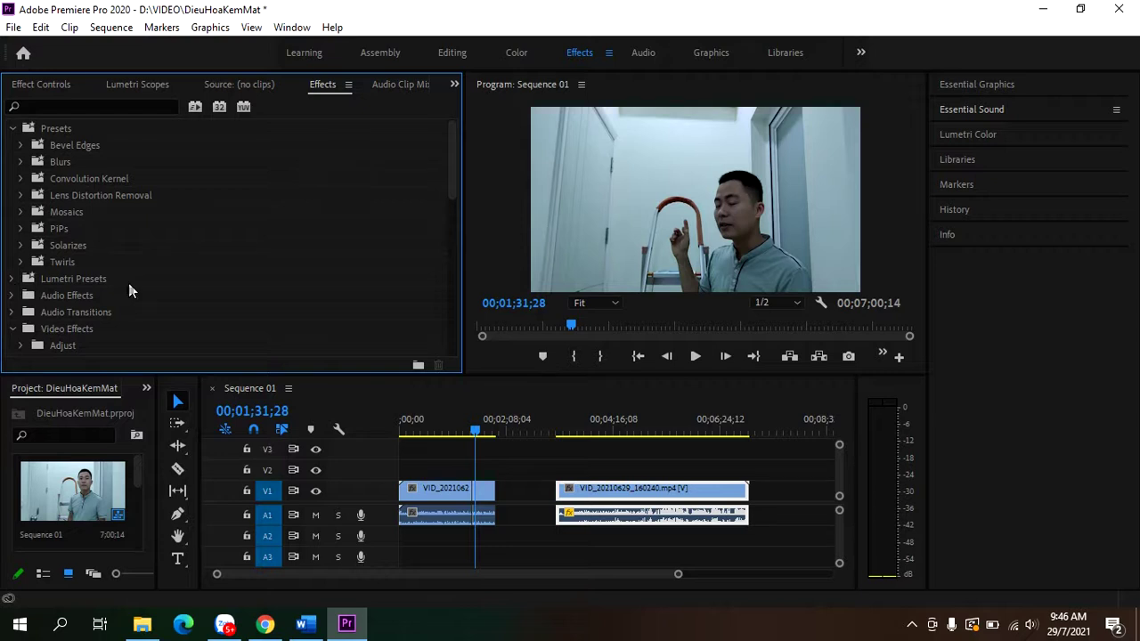
scroll(222, 277, "down", 3)
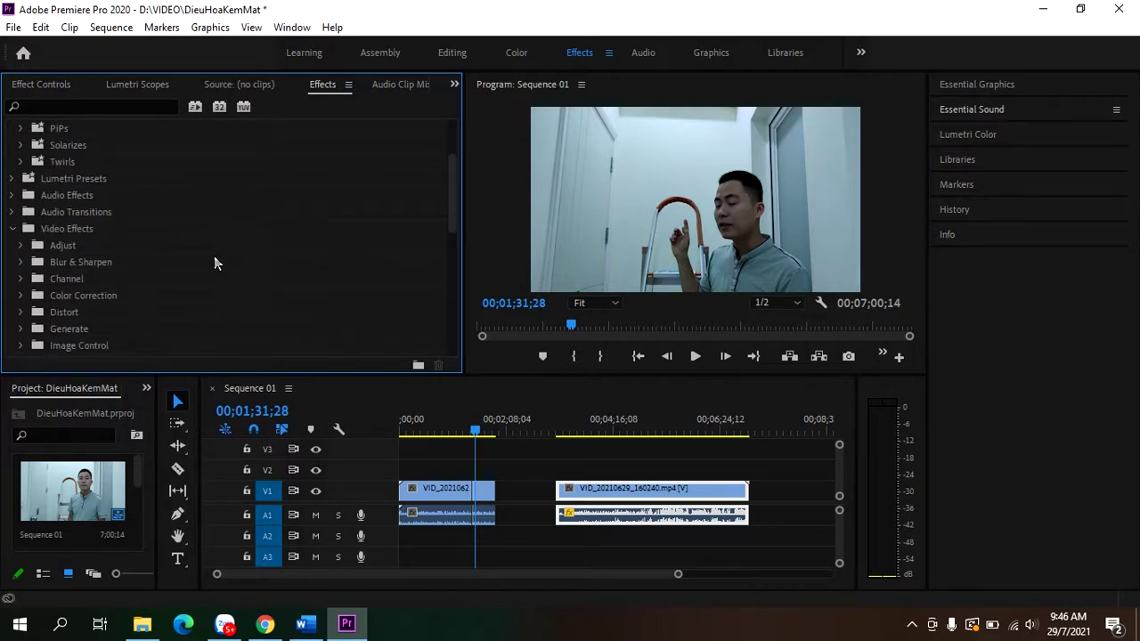
- Widen the Project panel, enlarge the lower panels' height and widen the audio meters
left_click(146, 388)
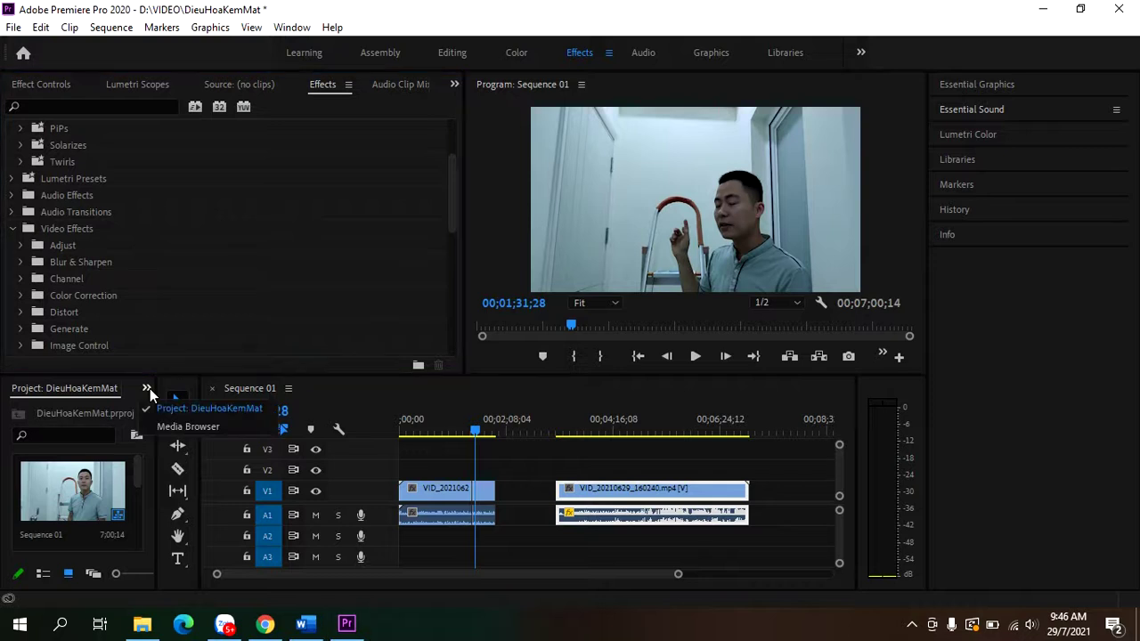
left_click(159, 451)
left_click_drag(159, 450, 398, 447)
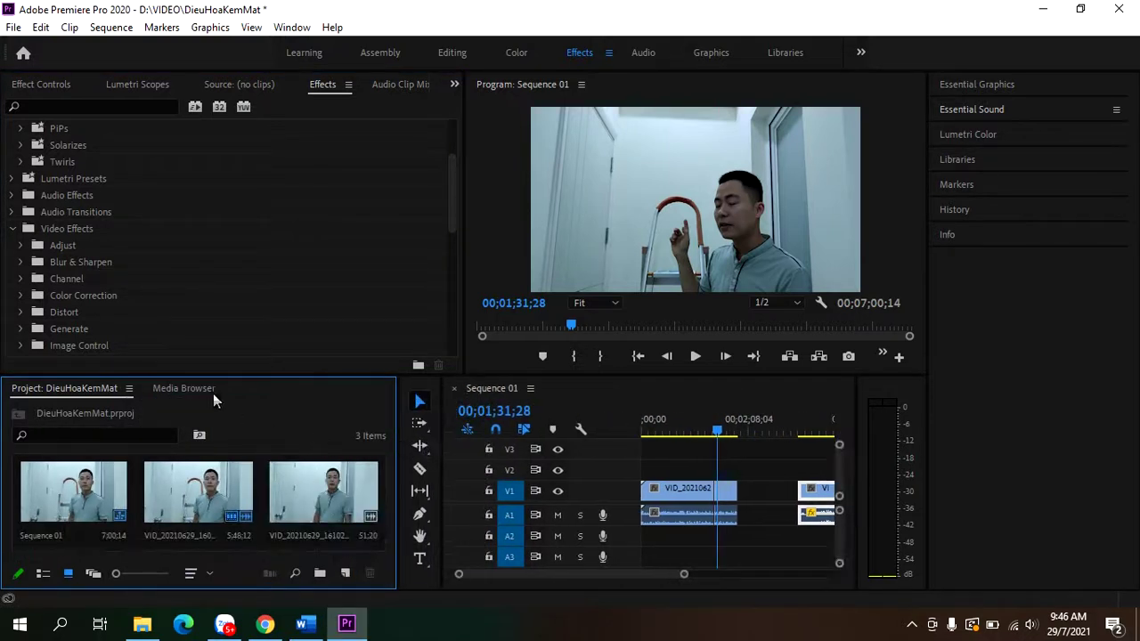
left_click_drag(232, 374, 232, 305)
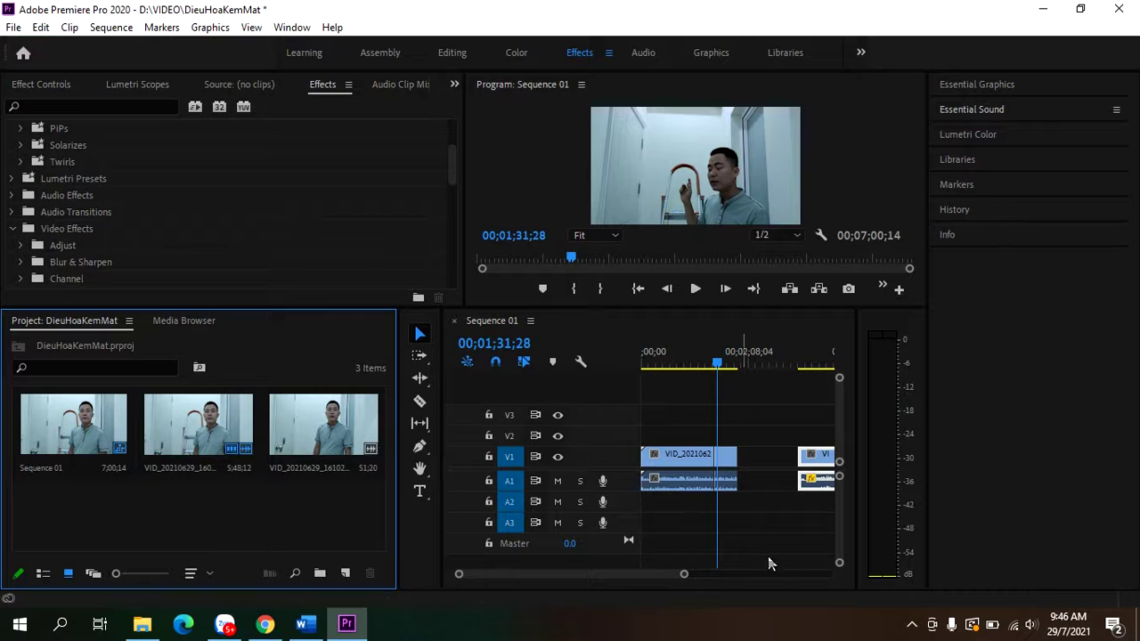
left_click_drag(958, 158, 1071, 333)
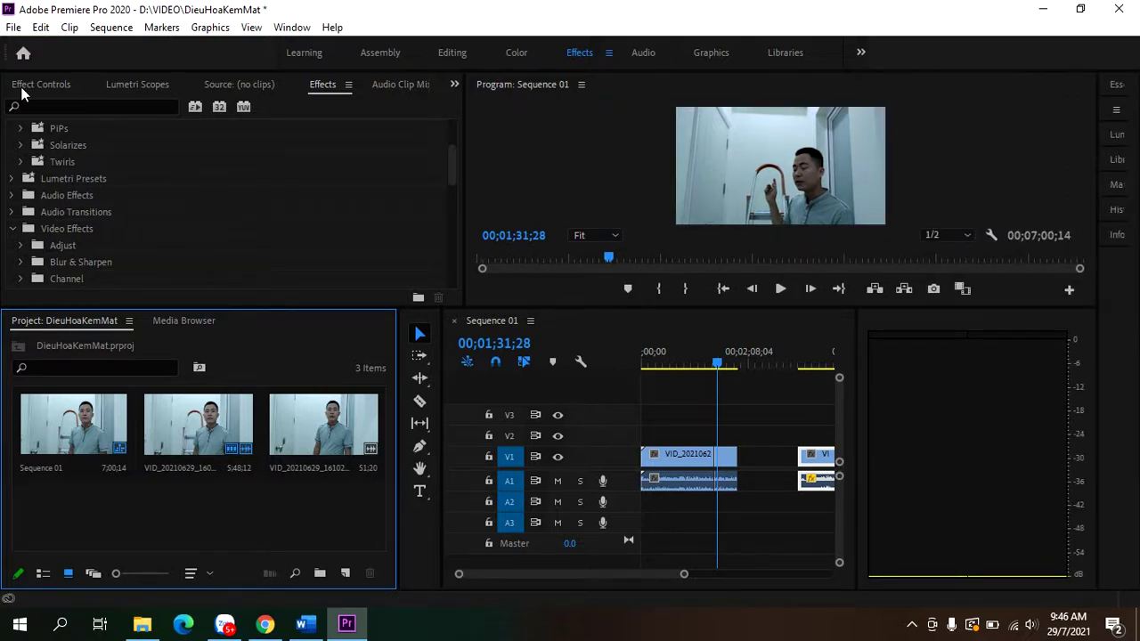
- Open the media export settings for Sequence 01 and look through the presets for the H.264 format
left_click(13, 27)
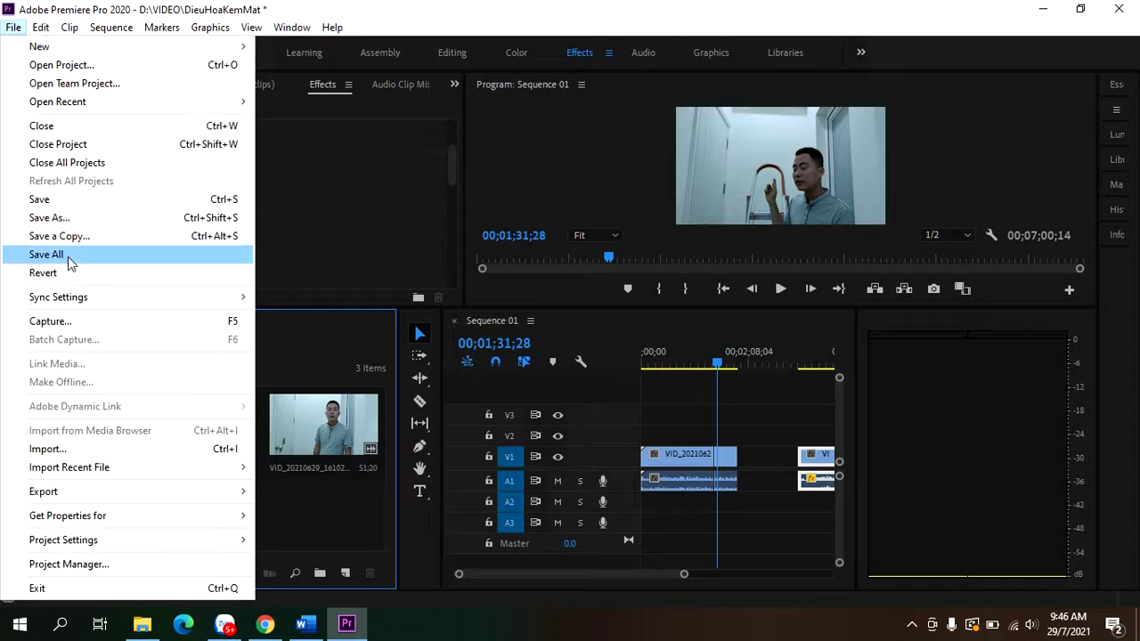
mouse_move(70, 495)
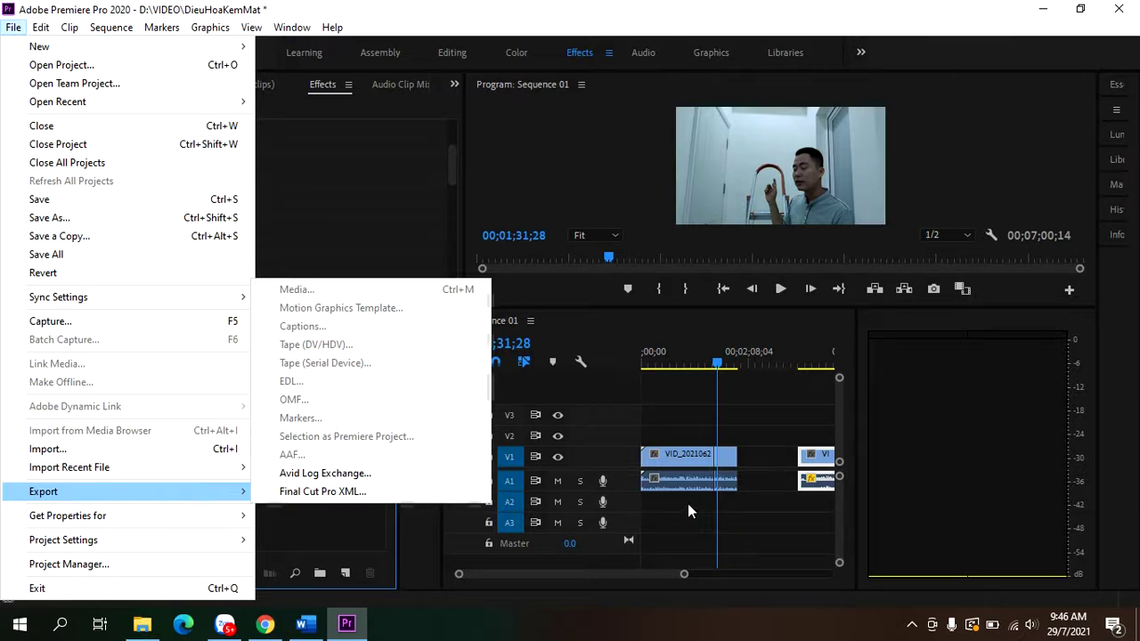
left_click(744, 426)
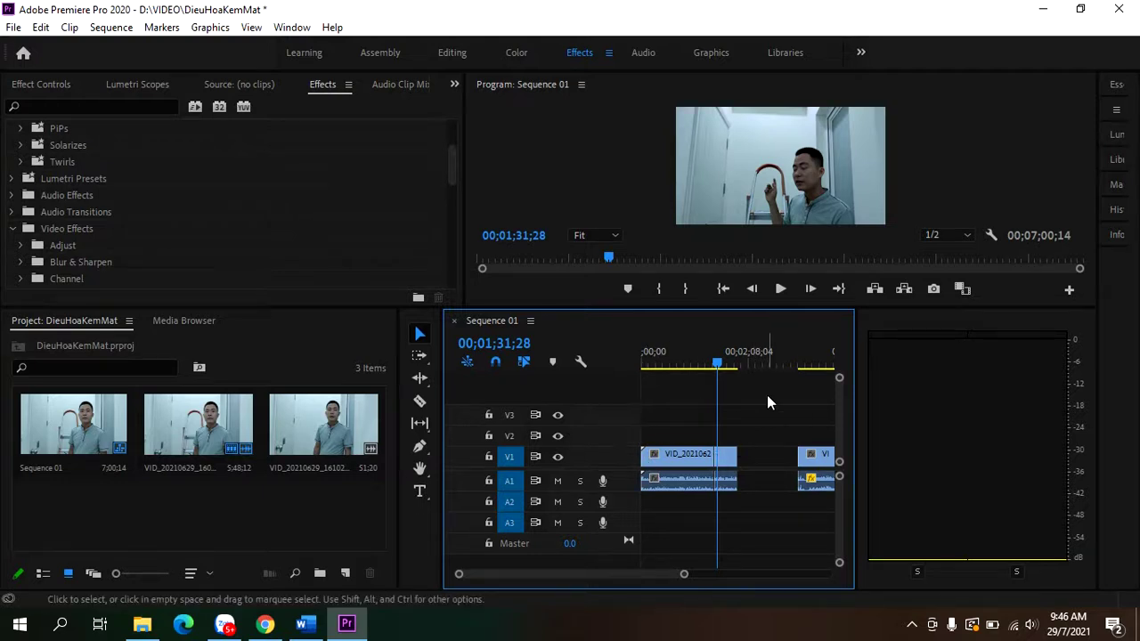
left_click(13, 27)
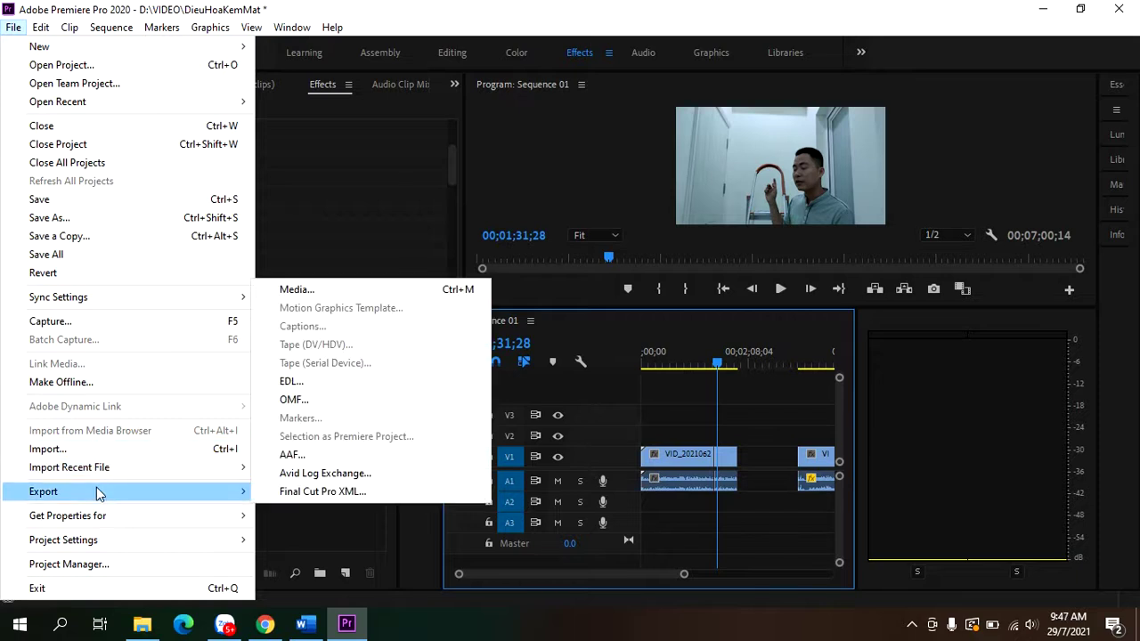
left_click(331, 292)
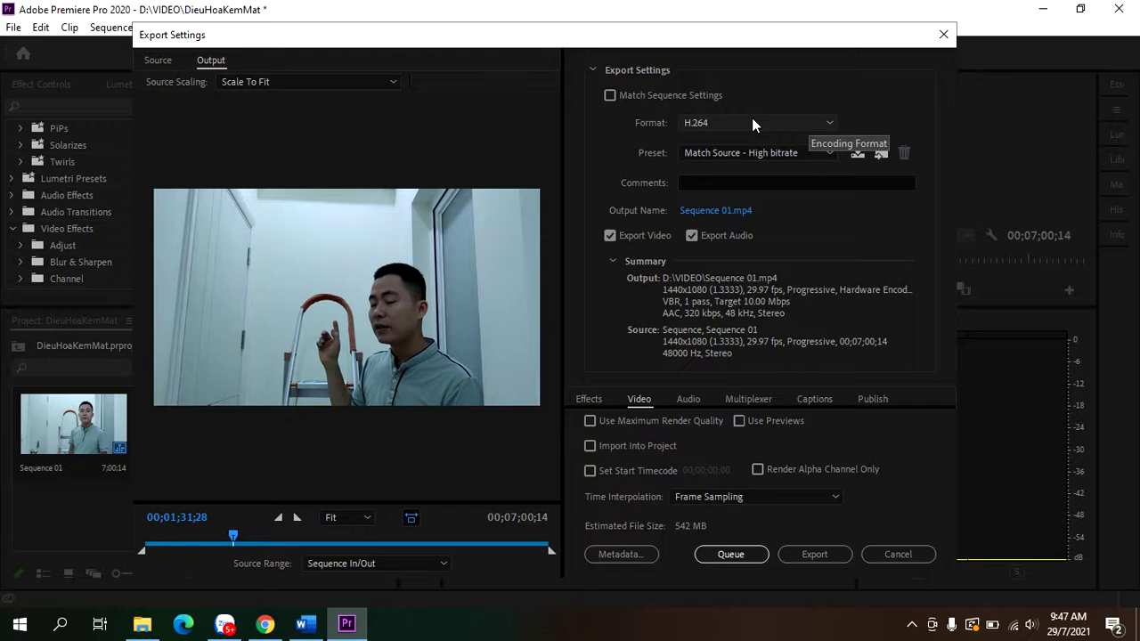
left_click(807, 152)
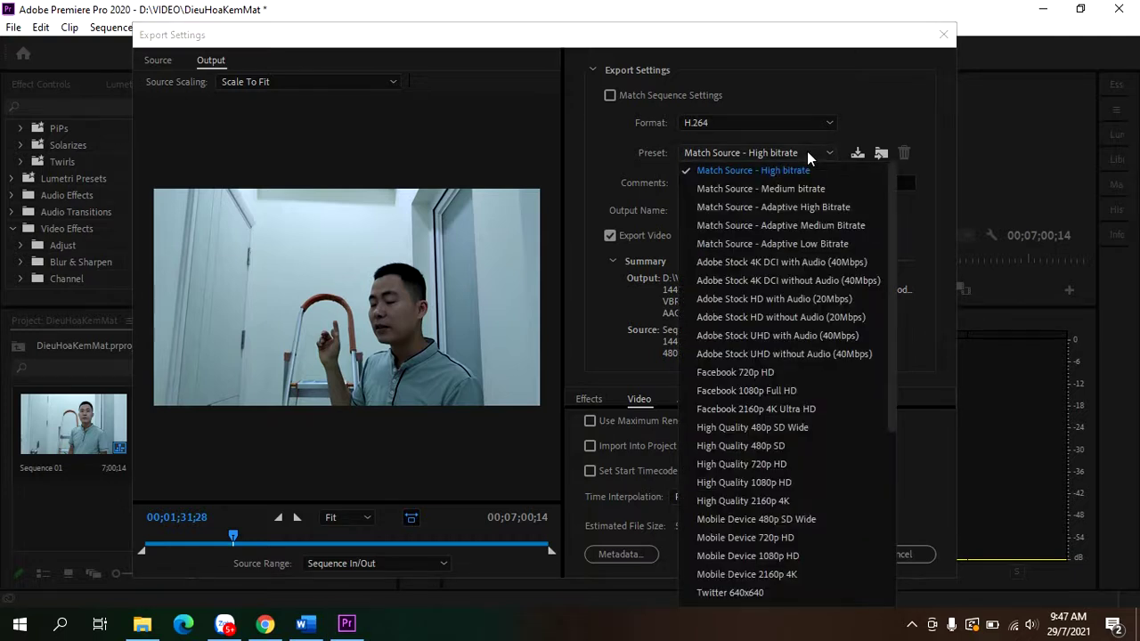
left_click(807, 151)
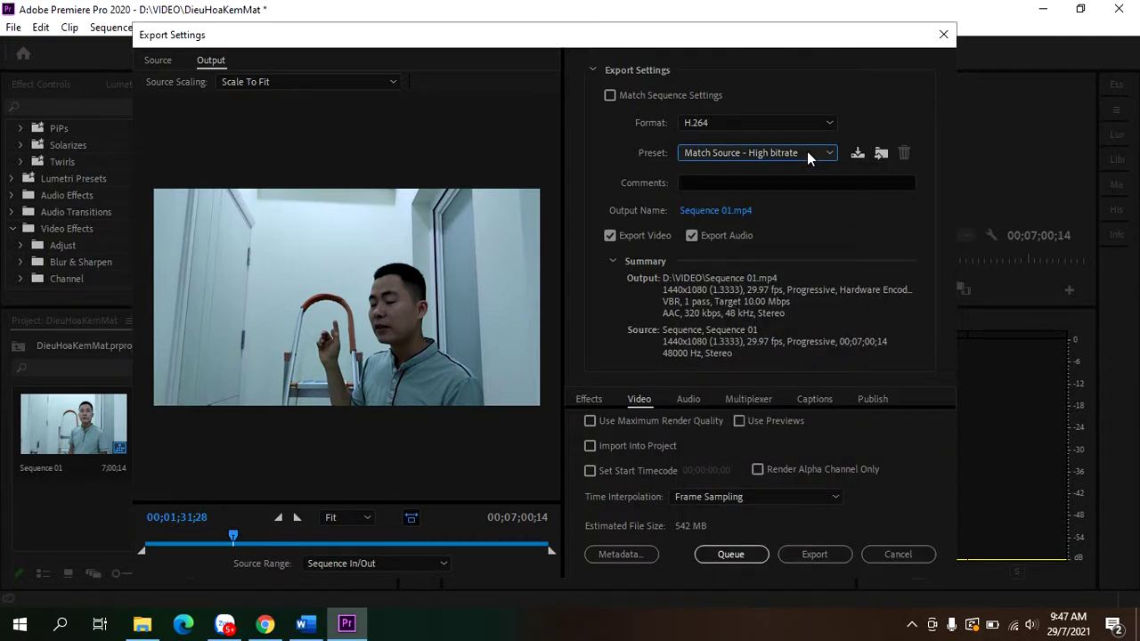
- Keep Sequence 01 as the MP4 output name in the VIDEO folder and close the export settings without exporting
left_click(725, 212)
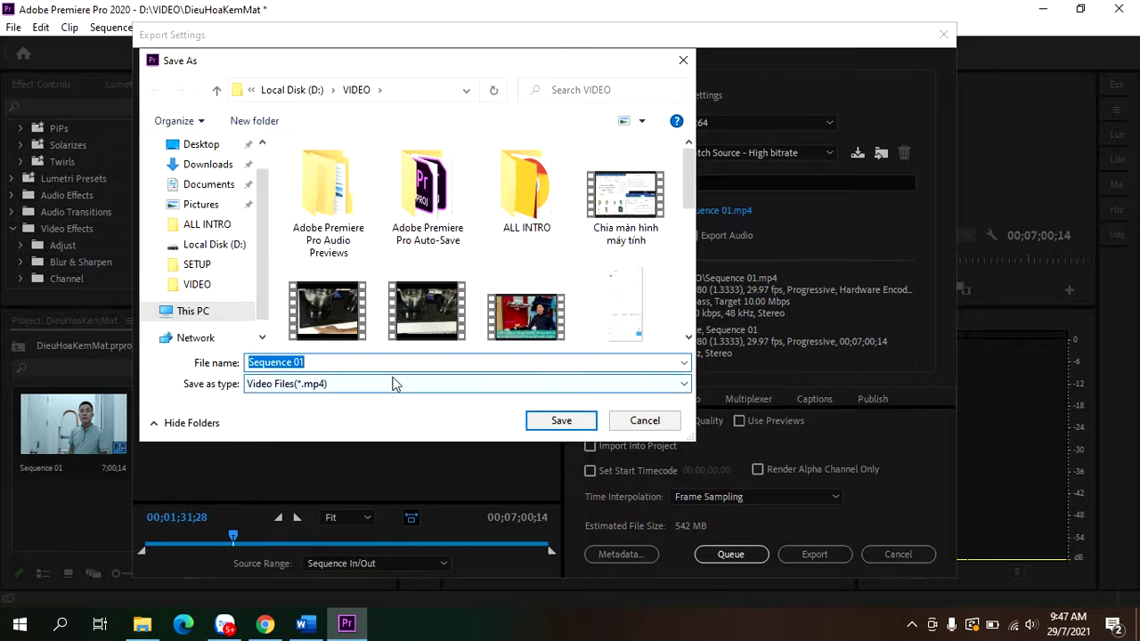
left_click(579, 424)
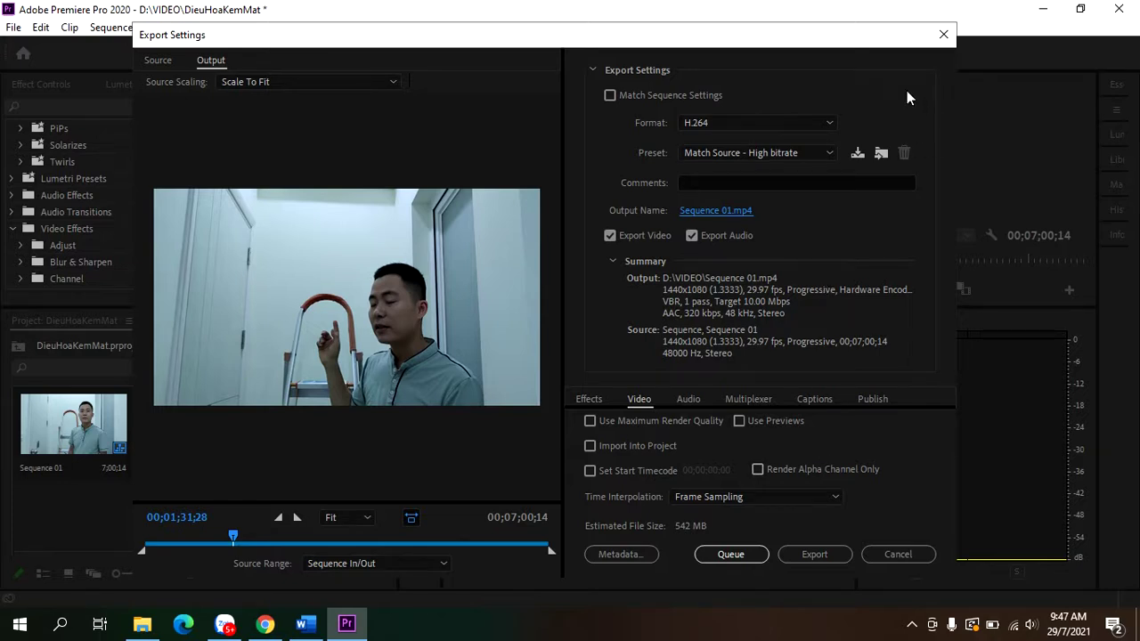
left_click(943, 34)
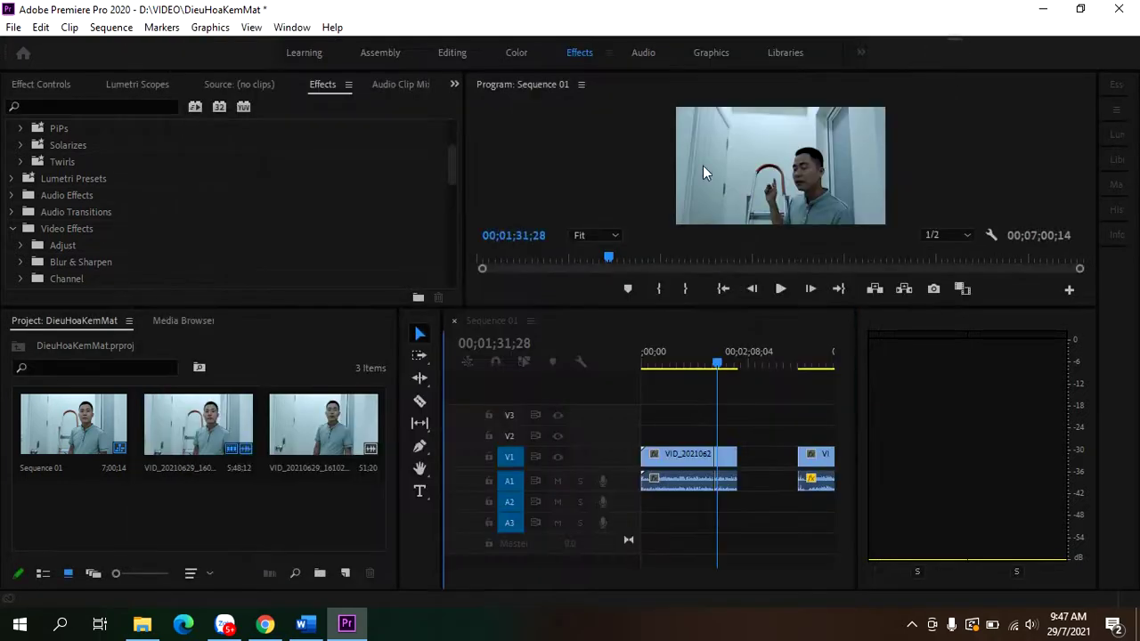
- Switch to Wondershare Filmora from the desktop, decline the automatic backup file and move the recording toolbar out of the way
left_click(1049, 13)
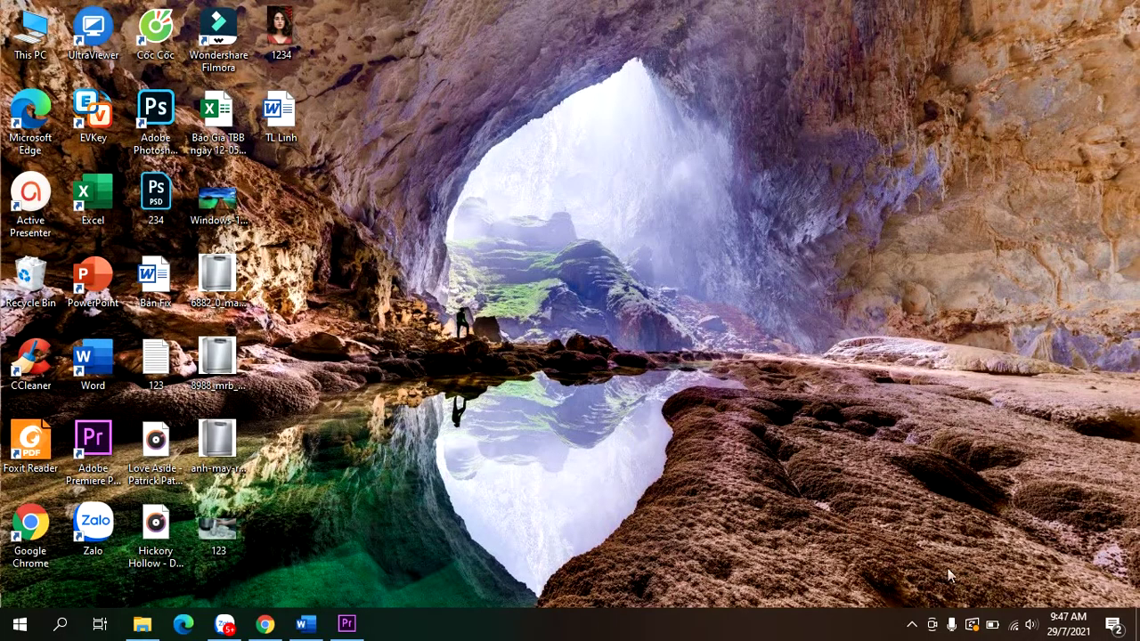
left_click(913, 626)
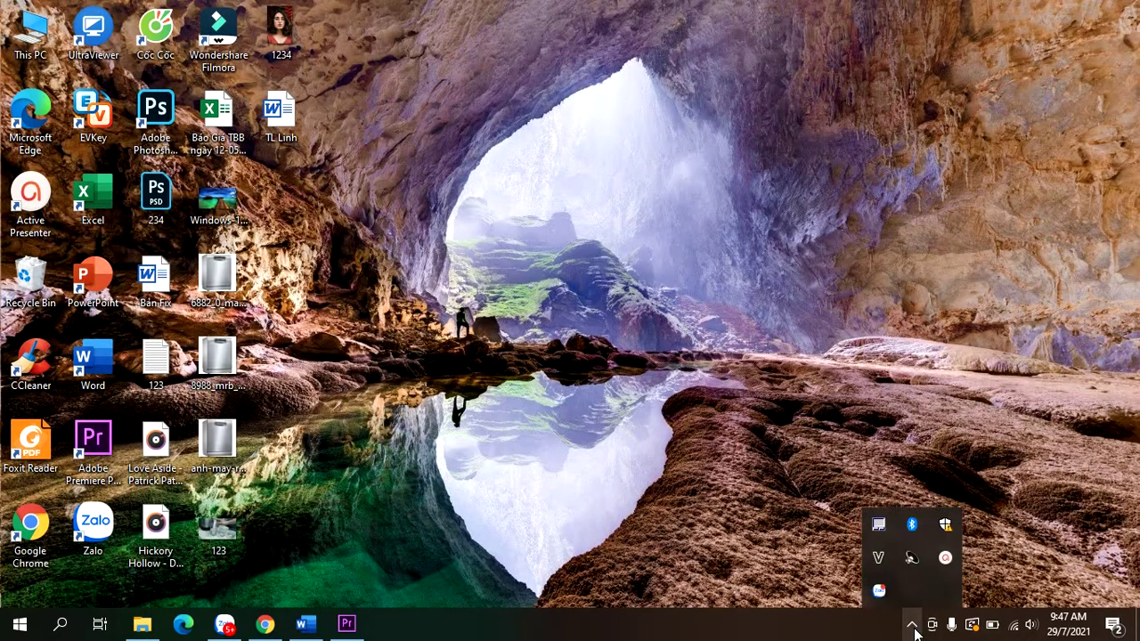
left_click(945, 558)
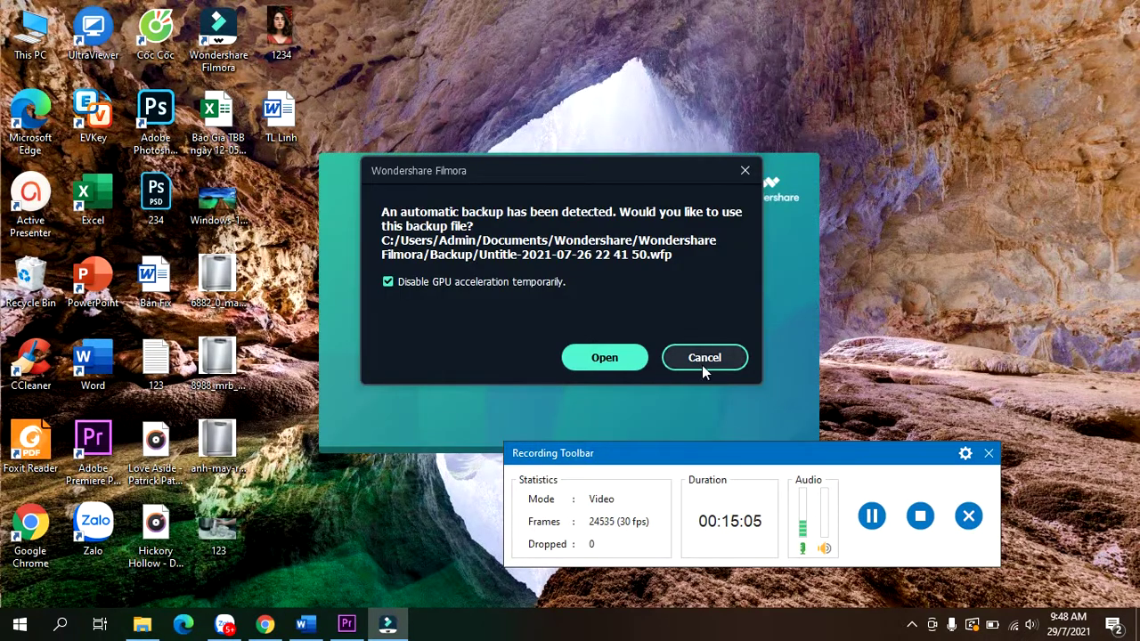
left_click(702, 361)
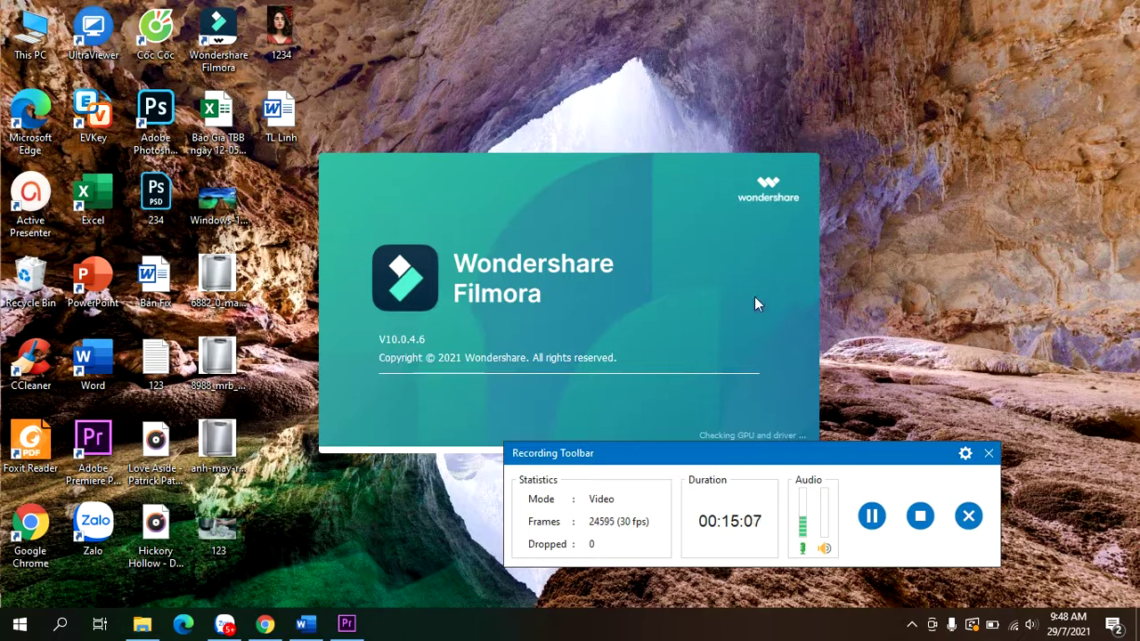
left_click_drag(796, 450, 695, 563)
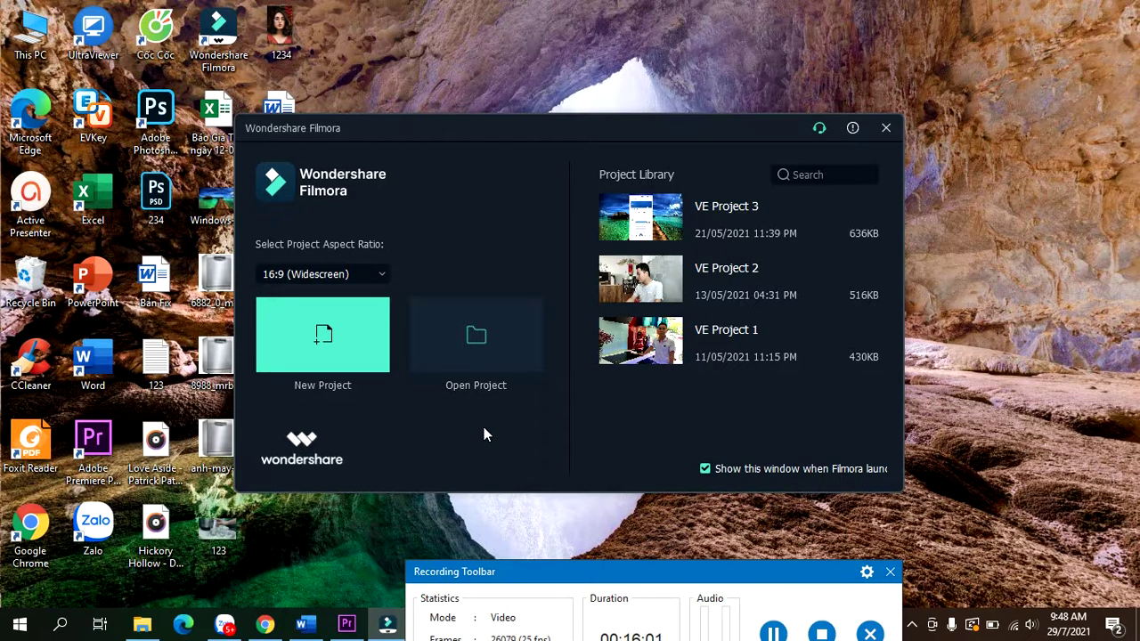
- Look through the project aspect ratio options in the Filmora start window, leaving 16:9 (Widescreen) selected
left_click(485, 343)
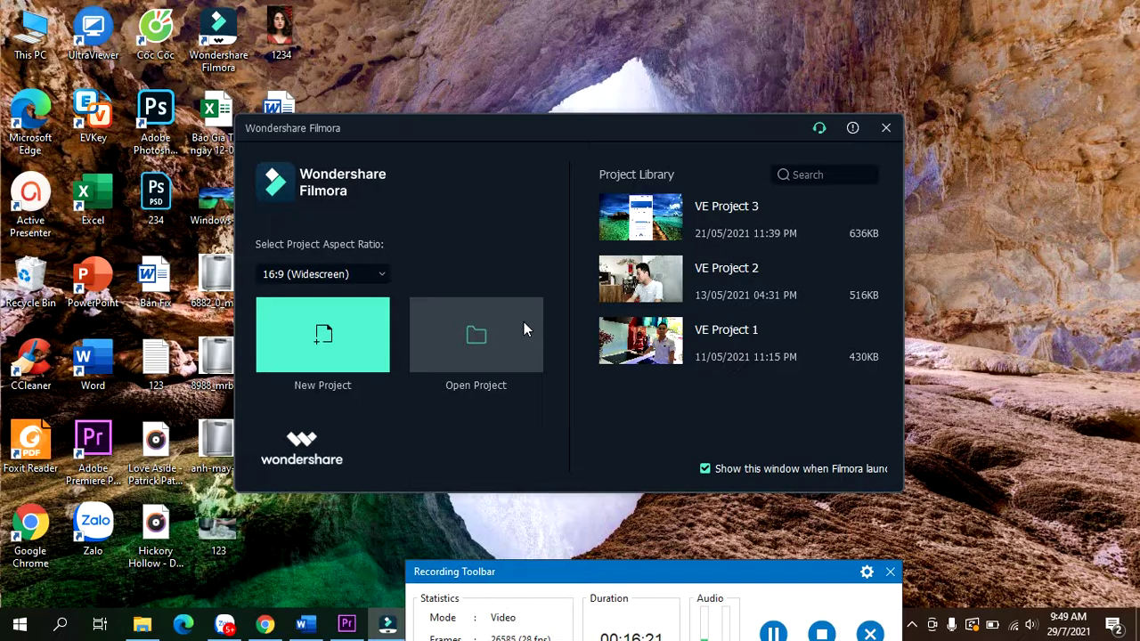
left_click(357, 276)
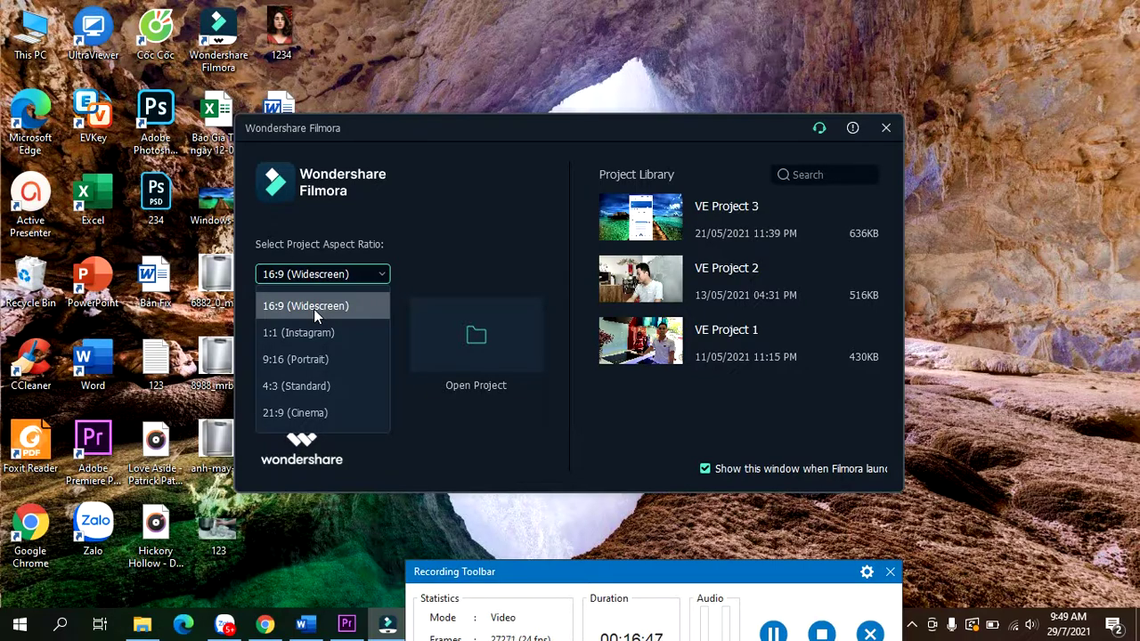
left_click(507, 272)
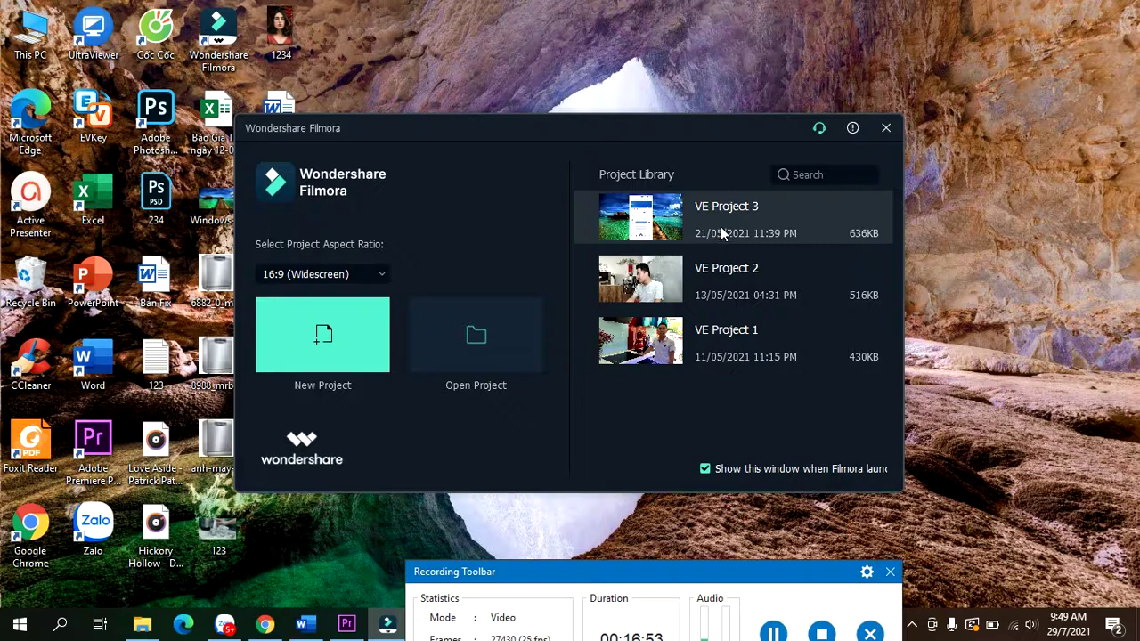
- Open VE Project 1 from the Project Library and close the Message Center
left_click(724, 354)
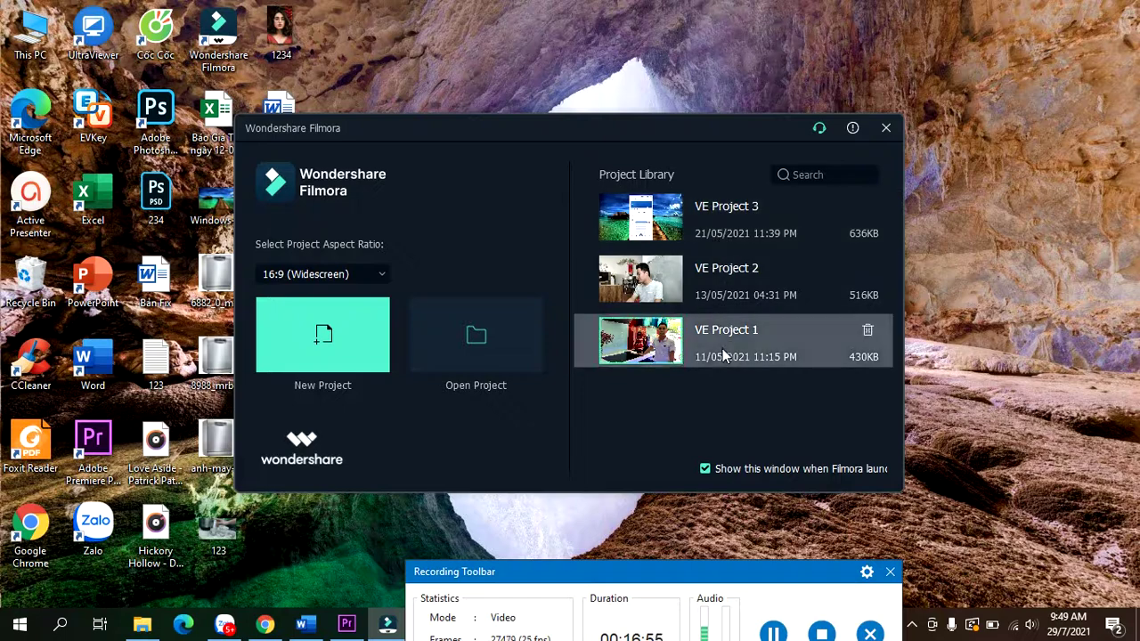
double_click(731, 347)
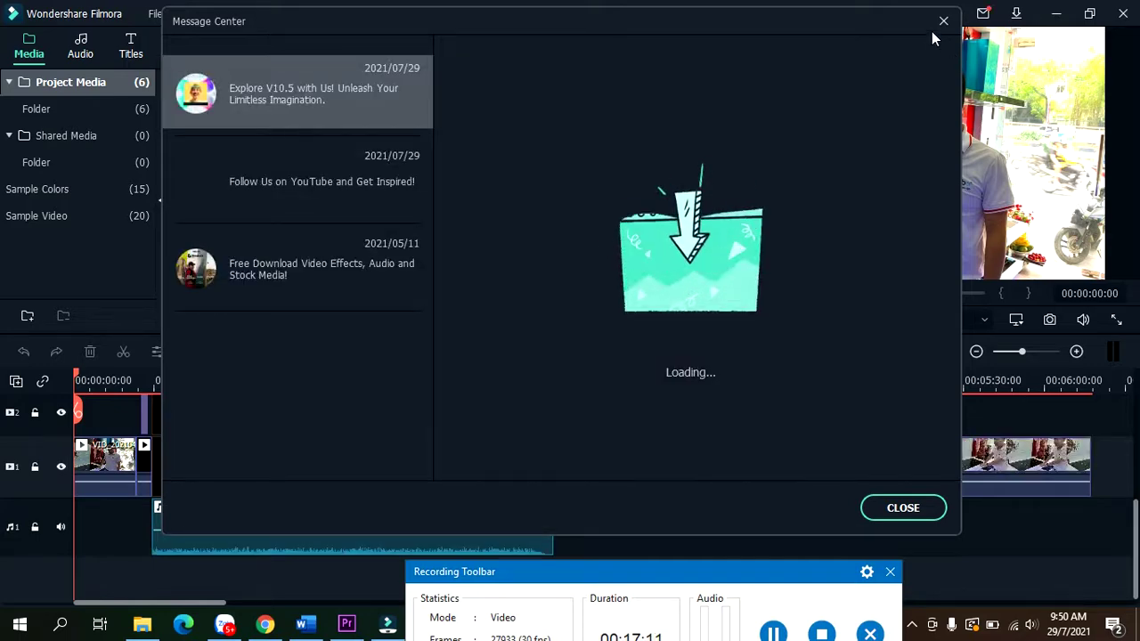
left_click(943, 21)
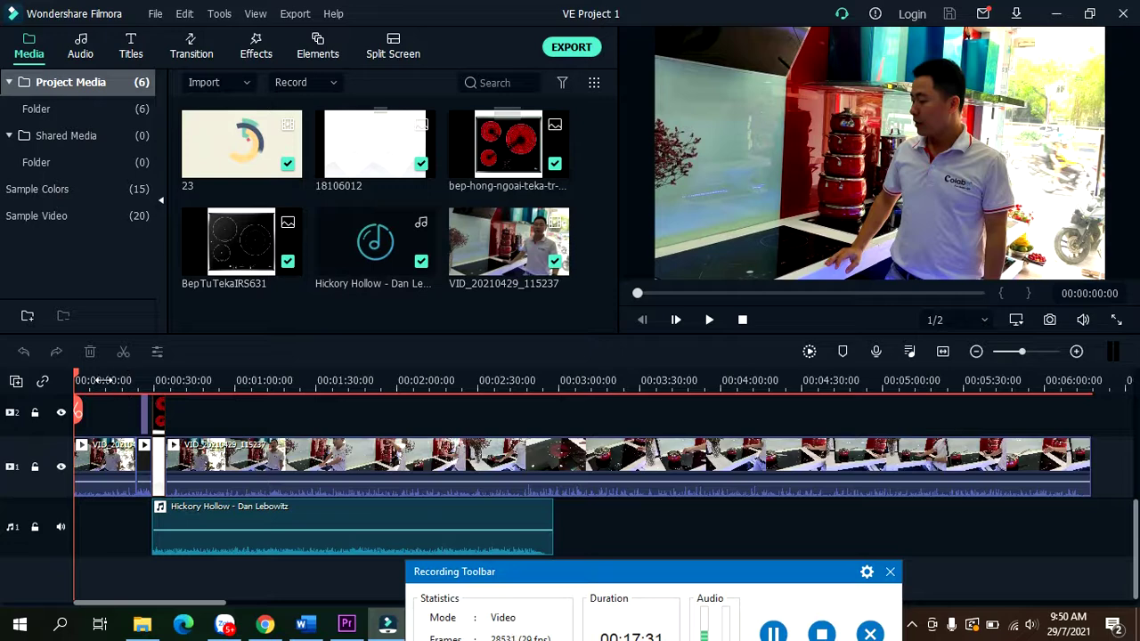
- Play the opening seconds of the VE Project 1 timeline and pause the preview
key("space")
key("space")
key("space")
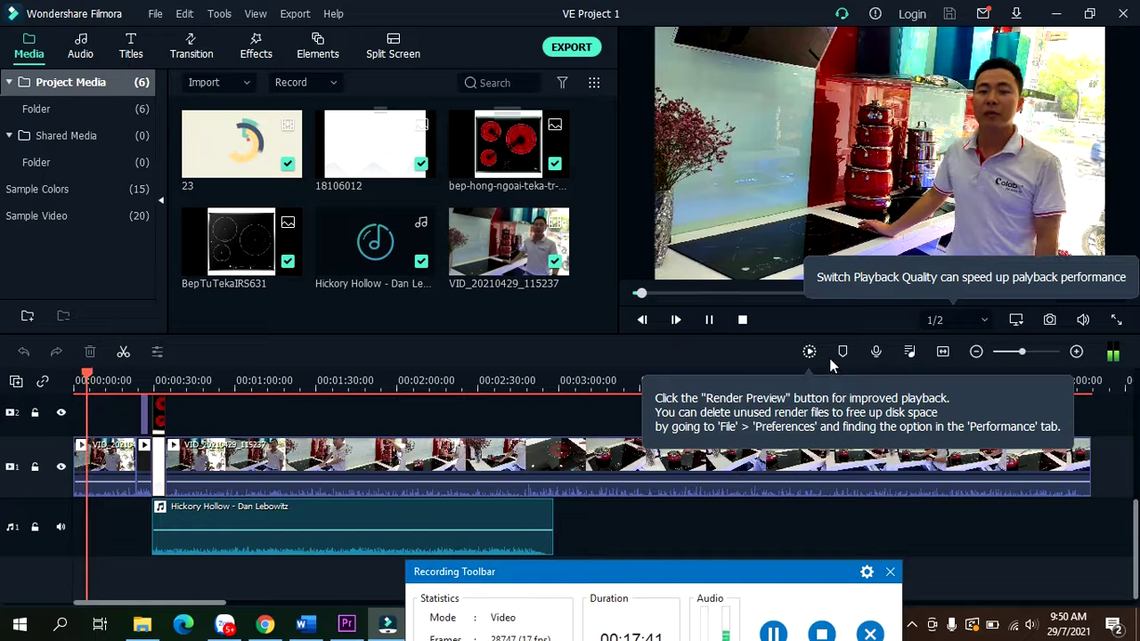
key("space")
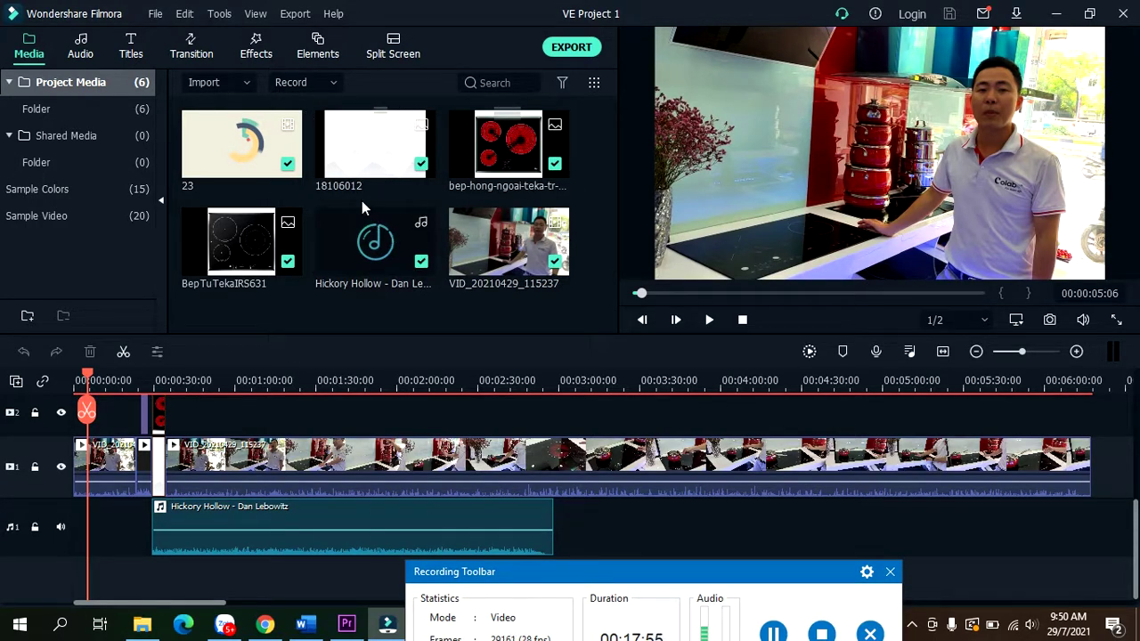
- Look at the media recording options for webcam, PC screen and voiceover, moving the recording toolbar fully into view
left_click(311, 84)
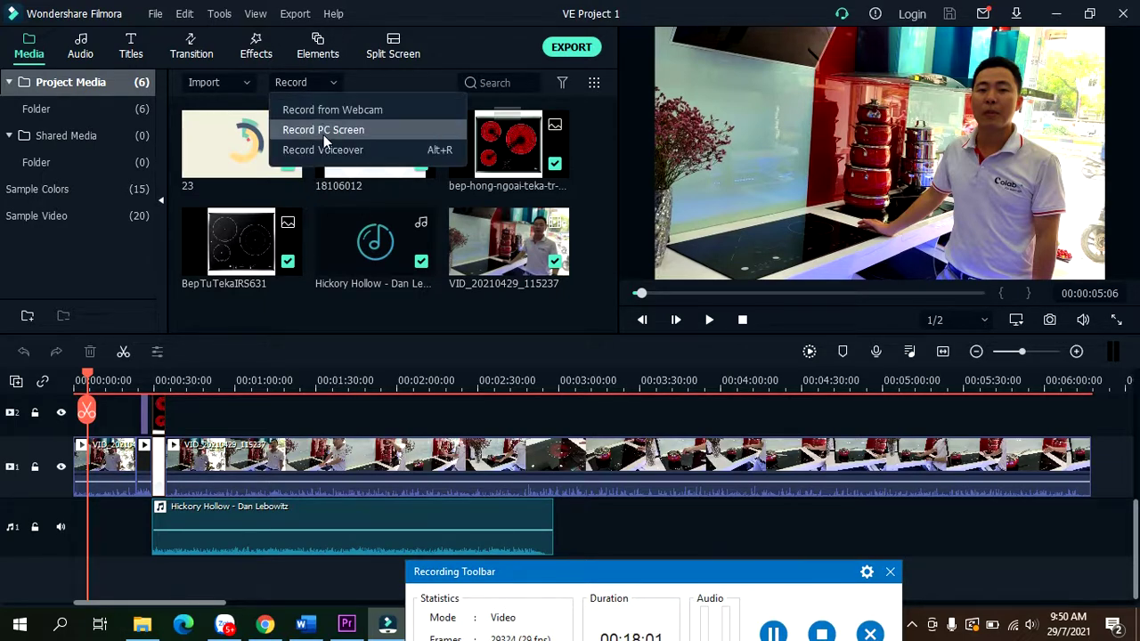
left_click(609, 209)
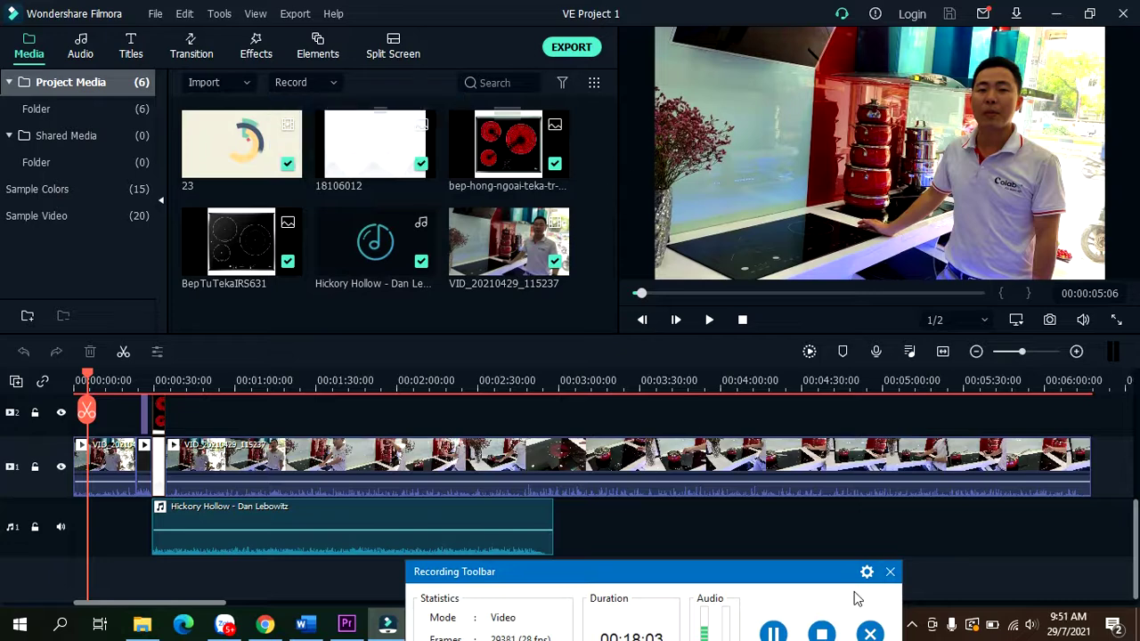
left_click_drag(741, 572, 857, 513)
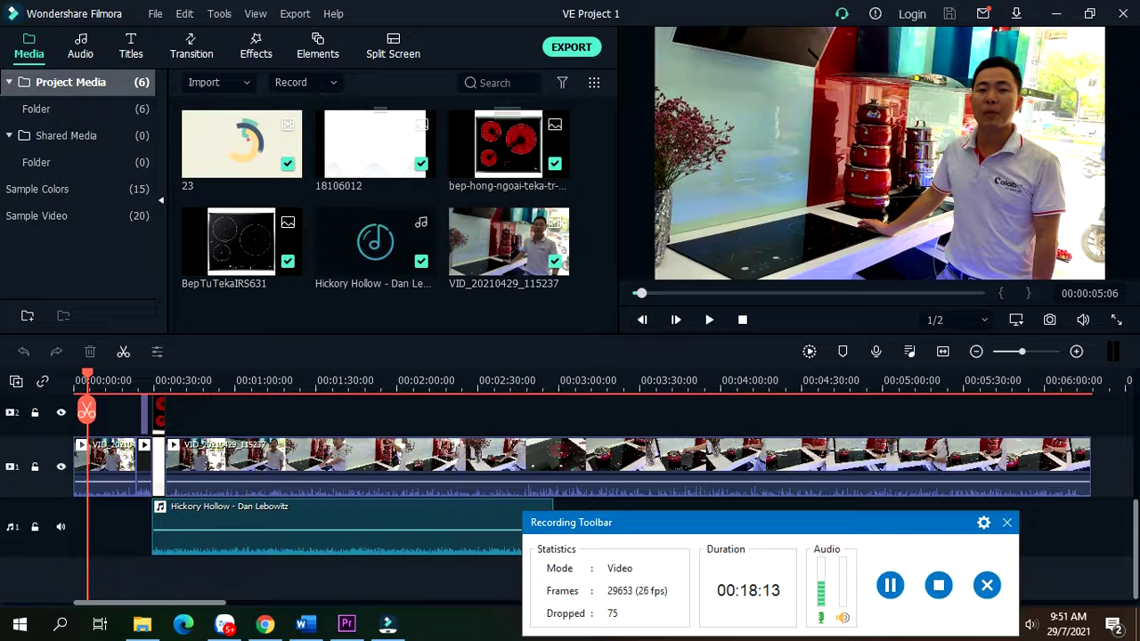
left_click(292, 82)
left_click(292, 84)
left_click(291, 82)
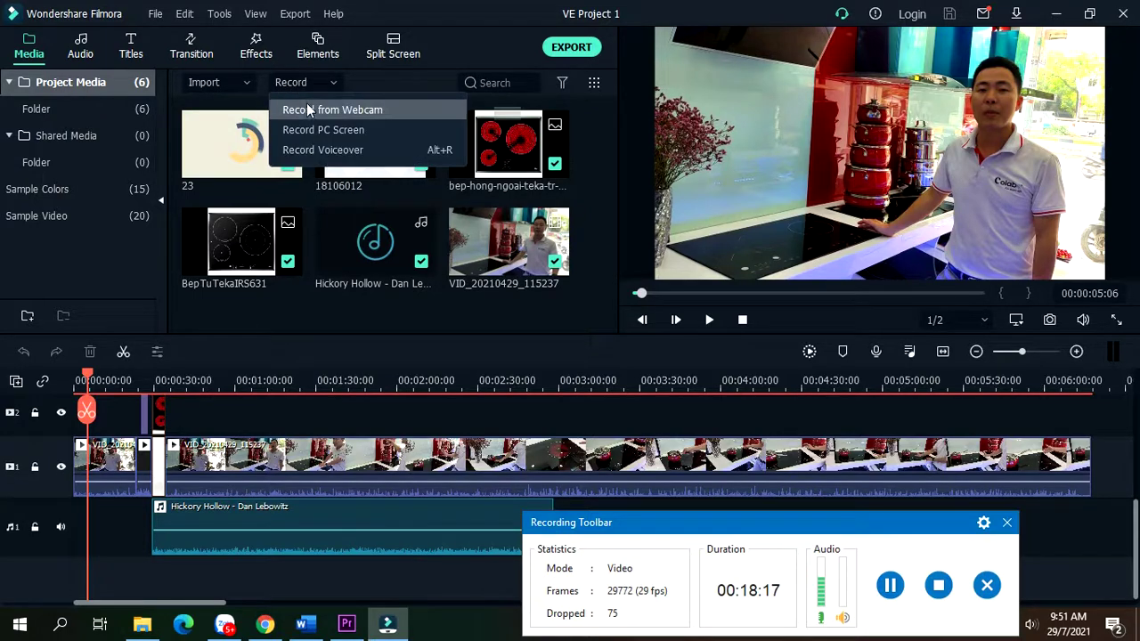
left_click(597, 201)
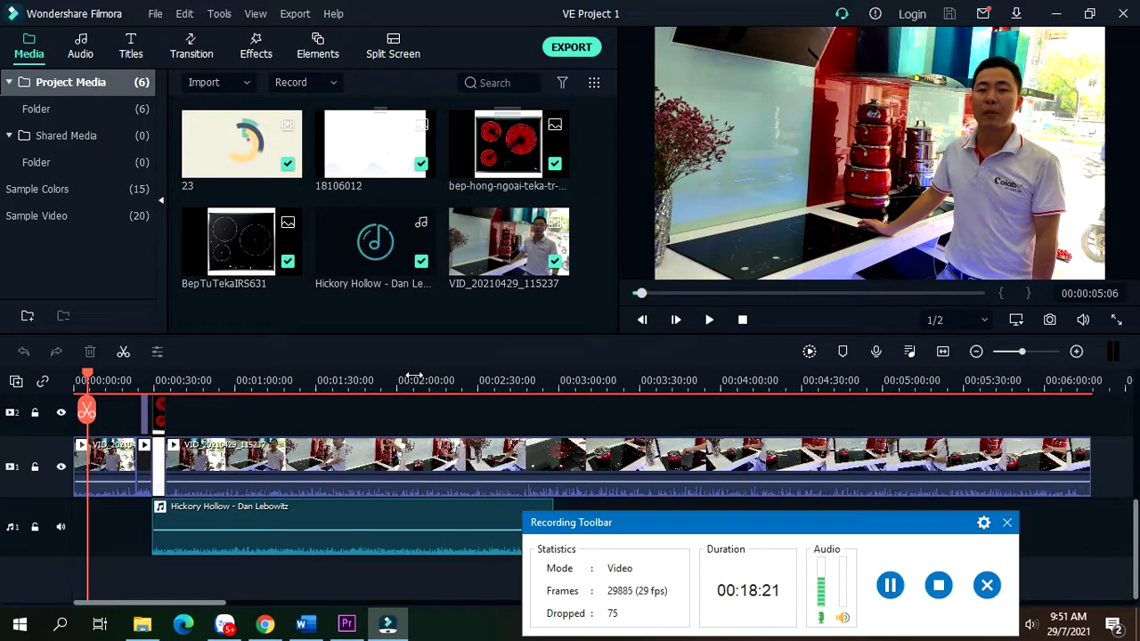
left_click(329, 85)
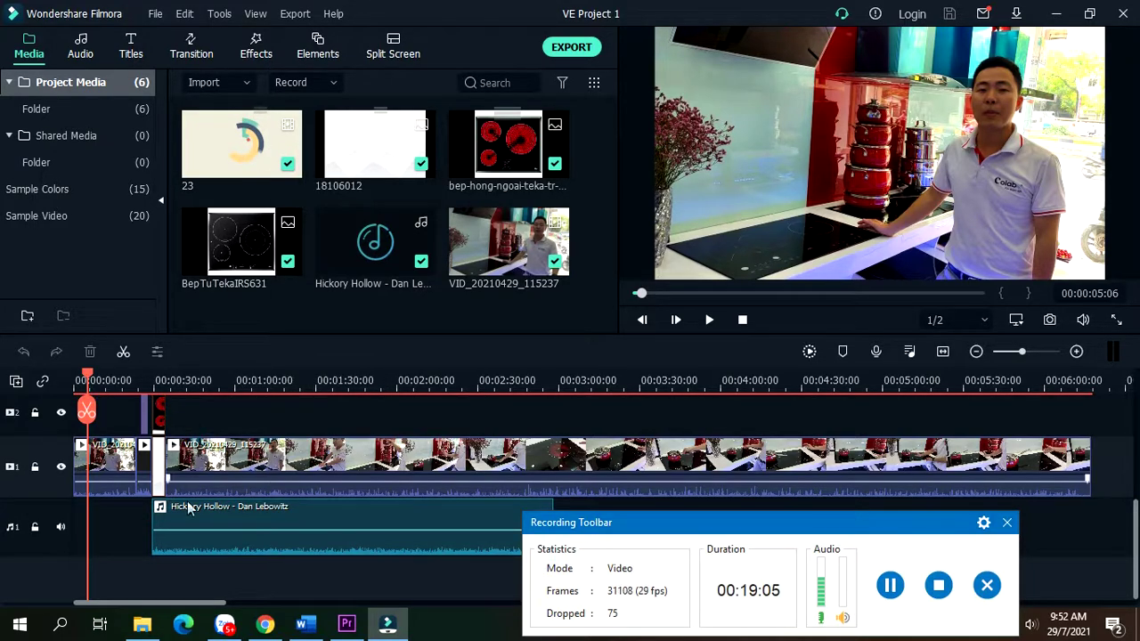
- Play the timeline from about 00:00:19:04 through the animated transition and the AN TOÀN title, pausing at 00:00:34:00
left_click(138, 376)
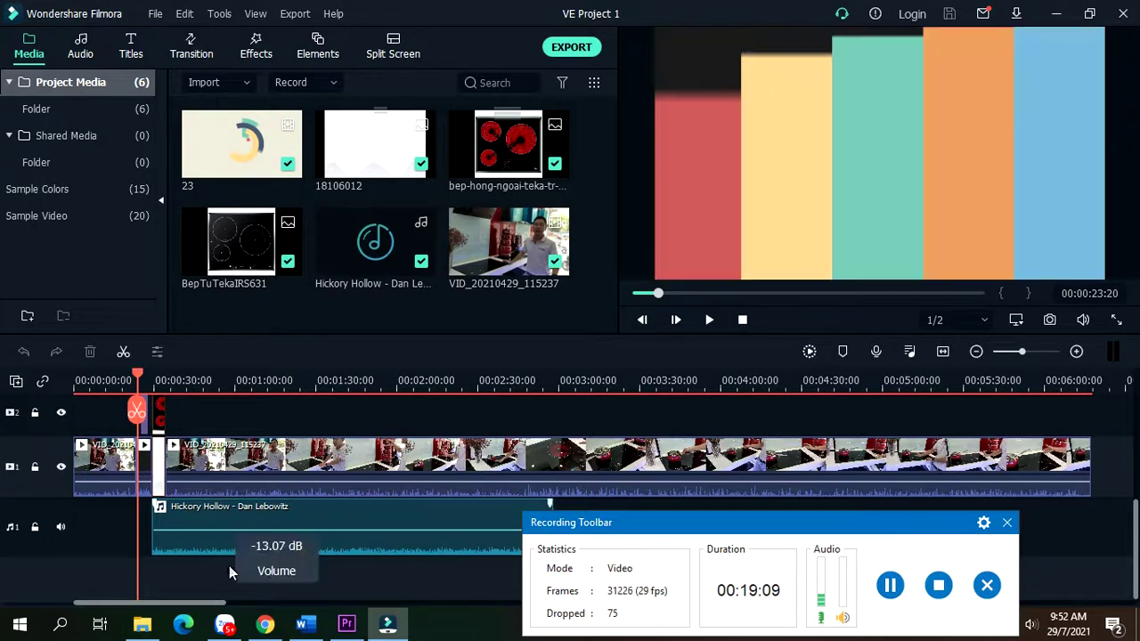
left_click_drag(136, 410, 124, 409)
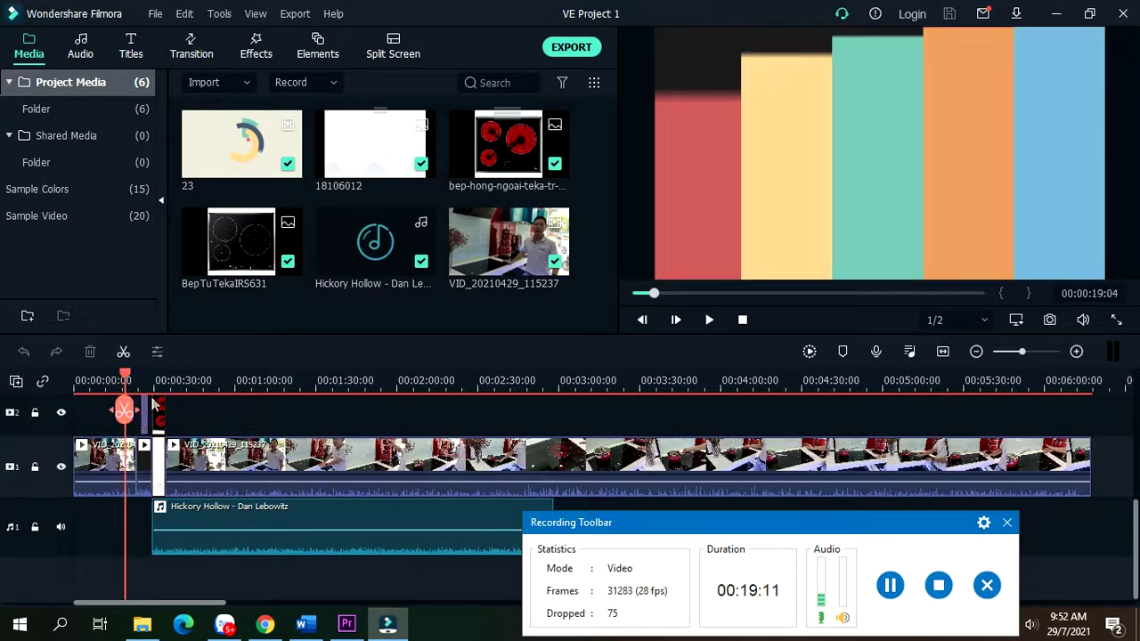
left_click(710, 319)
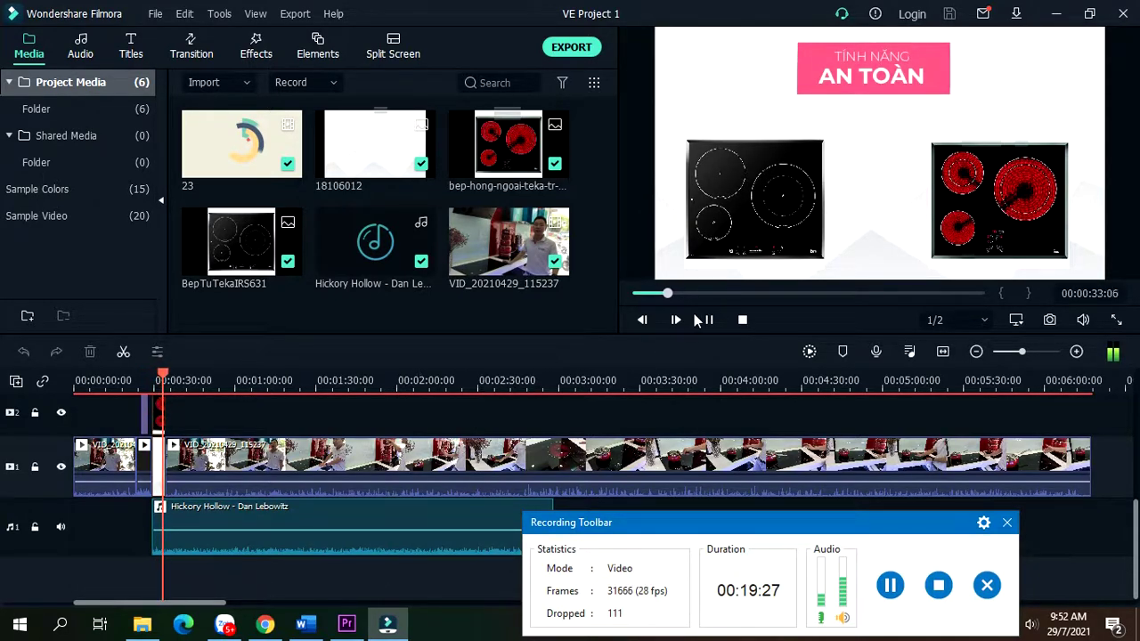
left_click(708, 322)
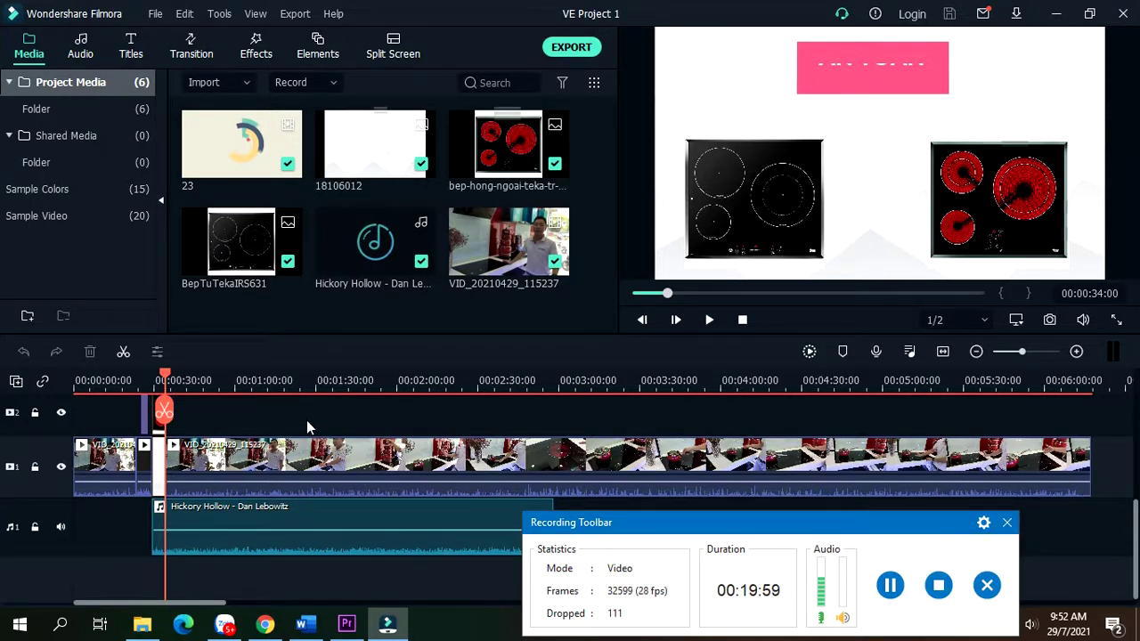
- Look through the timeline's track management options, including adding video and audio tracks, and dismiss them
mouse_move(524, 485)
left_click(16, 381)
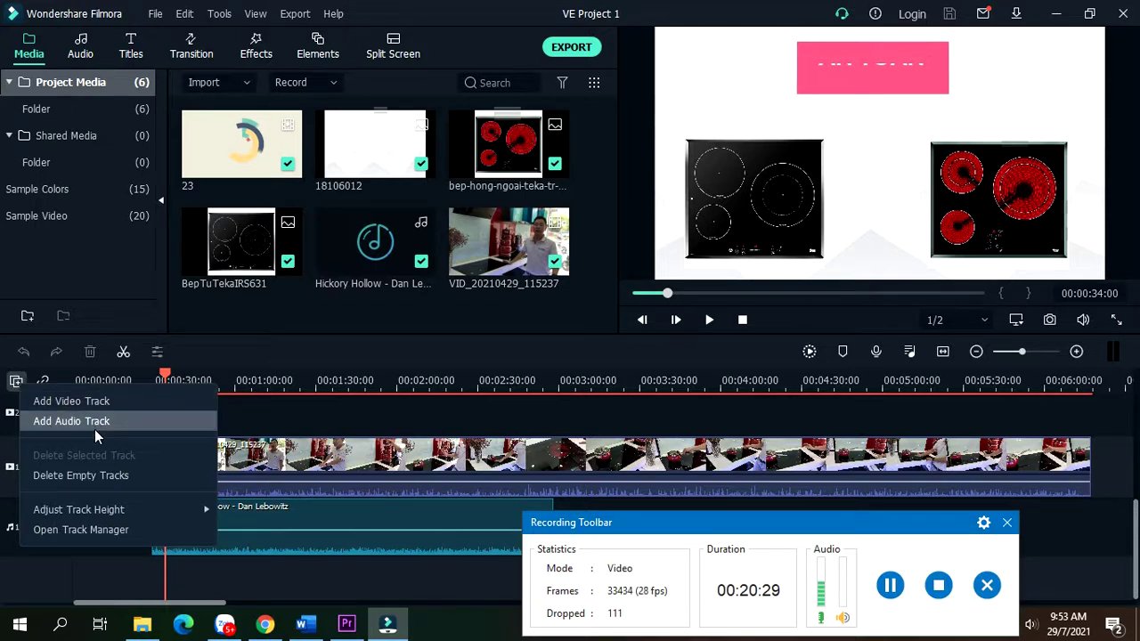
left_click(243, 409)
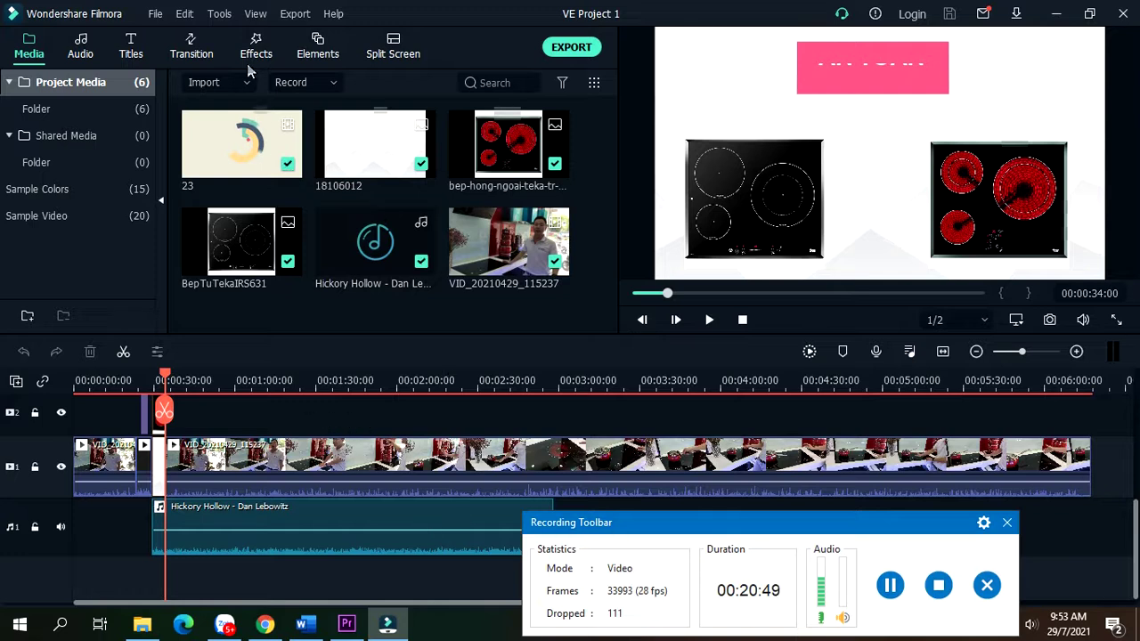
- Review the local file format and save options for creating a video, and close the export window without exporting
left_click(285, 19)
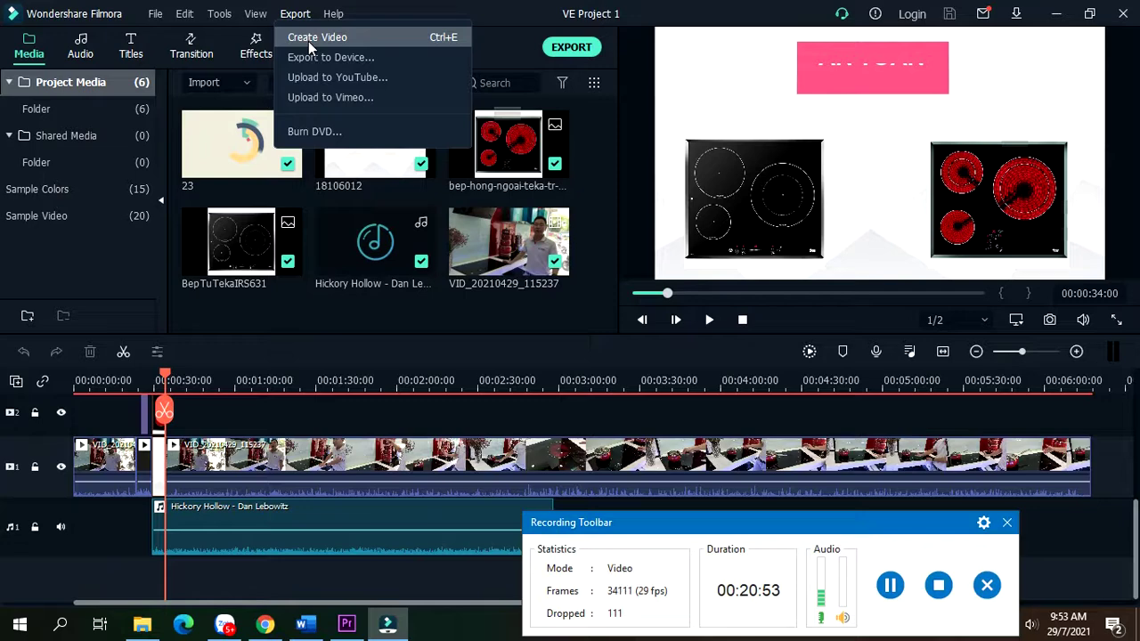
left_click(309, 41)
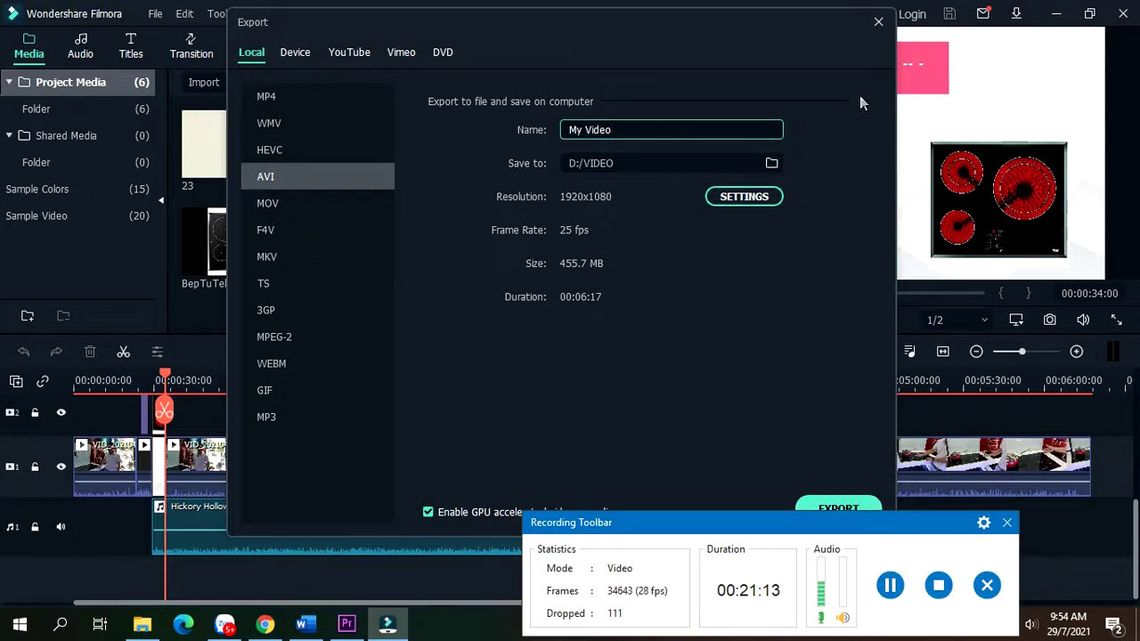
left_click(878, 22)
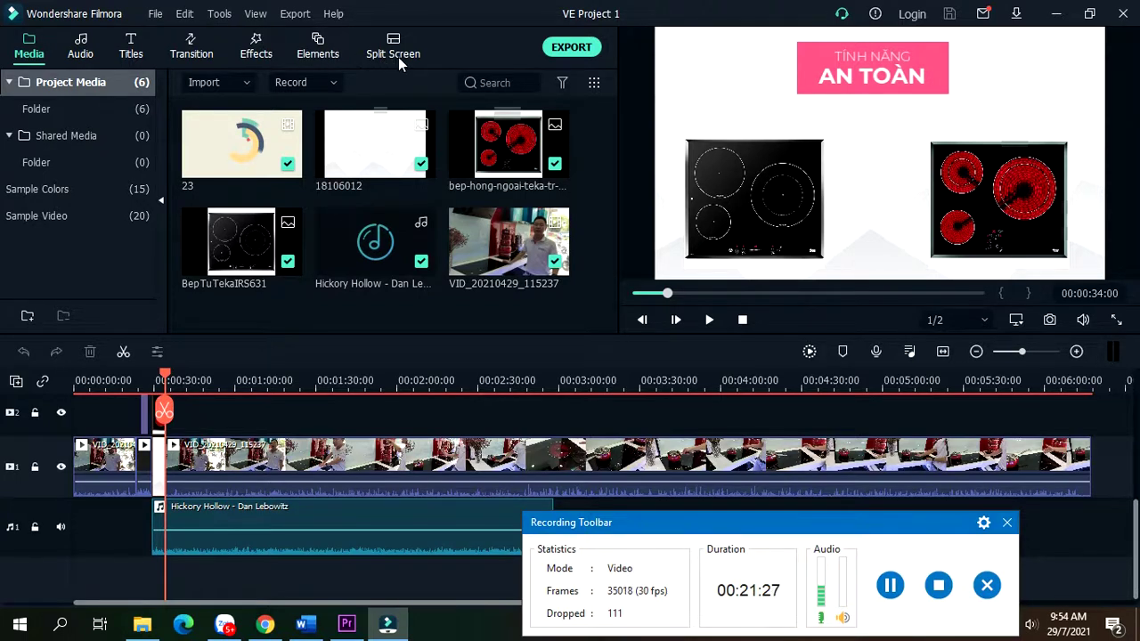
- Switch to the Word document that lists the two recommended video editing programs for beginners
mouse_move(427, 167)
left_click(306, 624)
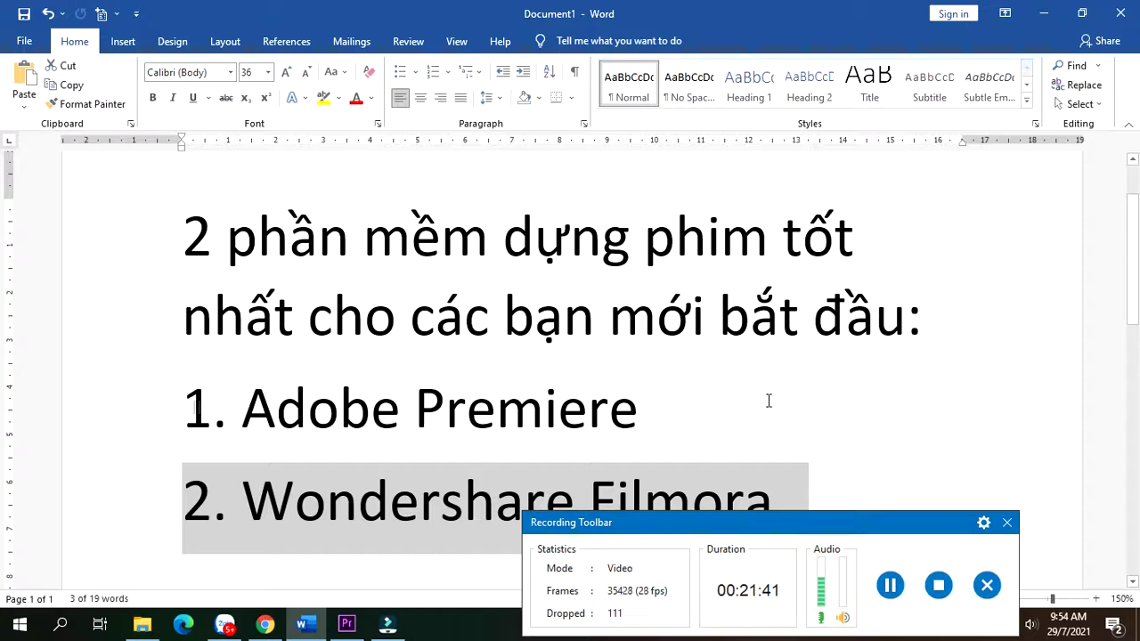